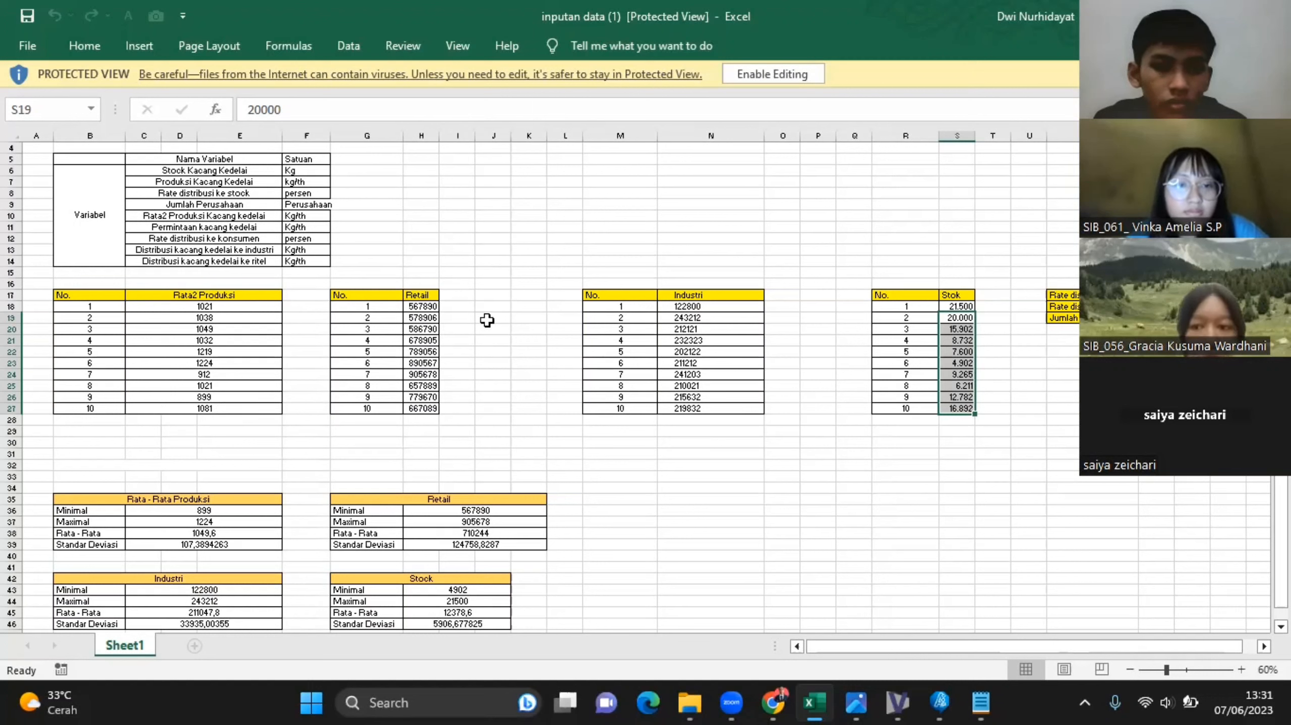
Look over the production, retail, industry and stock data tables on Sheet1, with the sheet enlarged to 70%.
click(1242, 669)
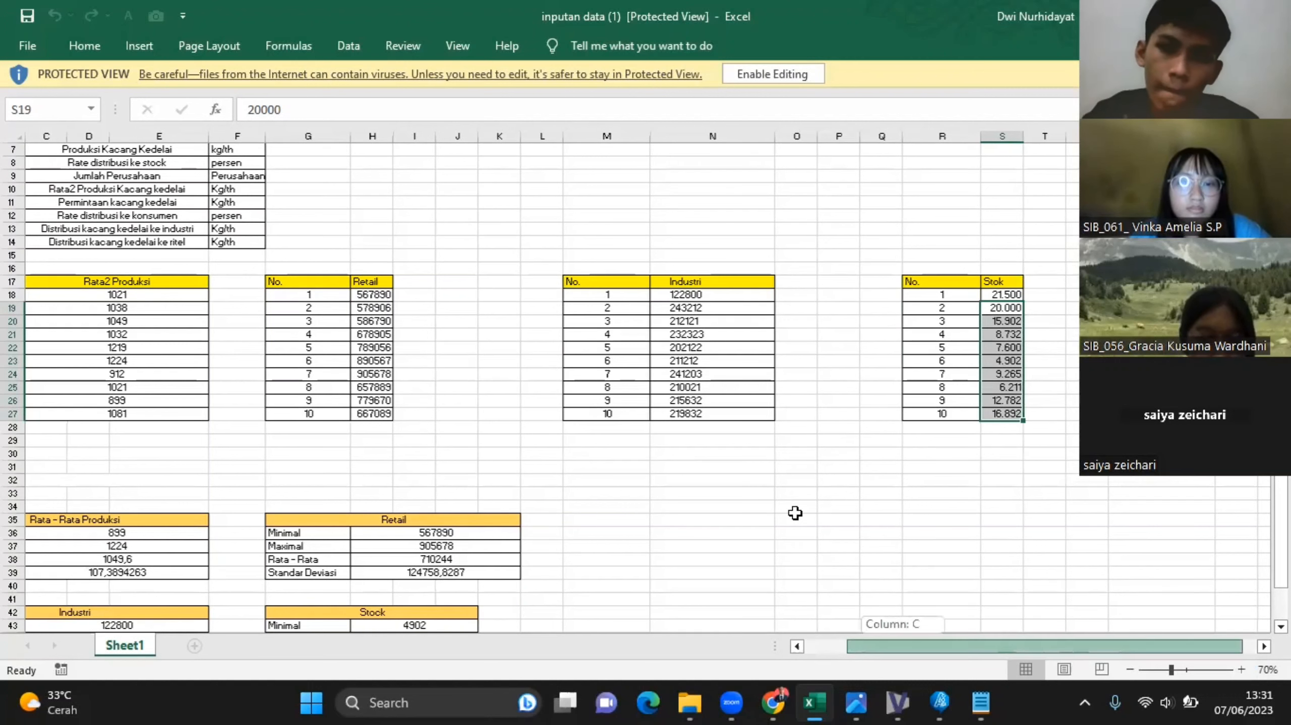
scroll(692, 410, right, 1)
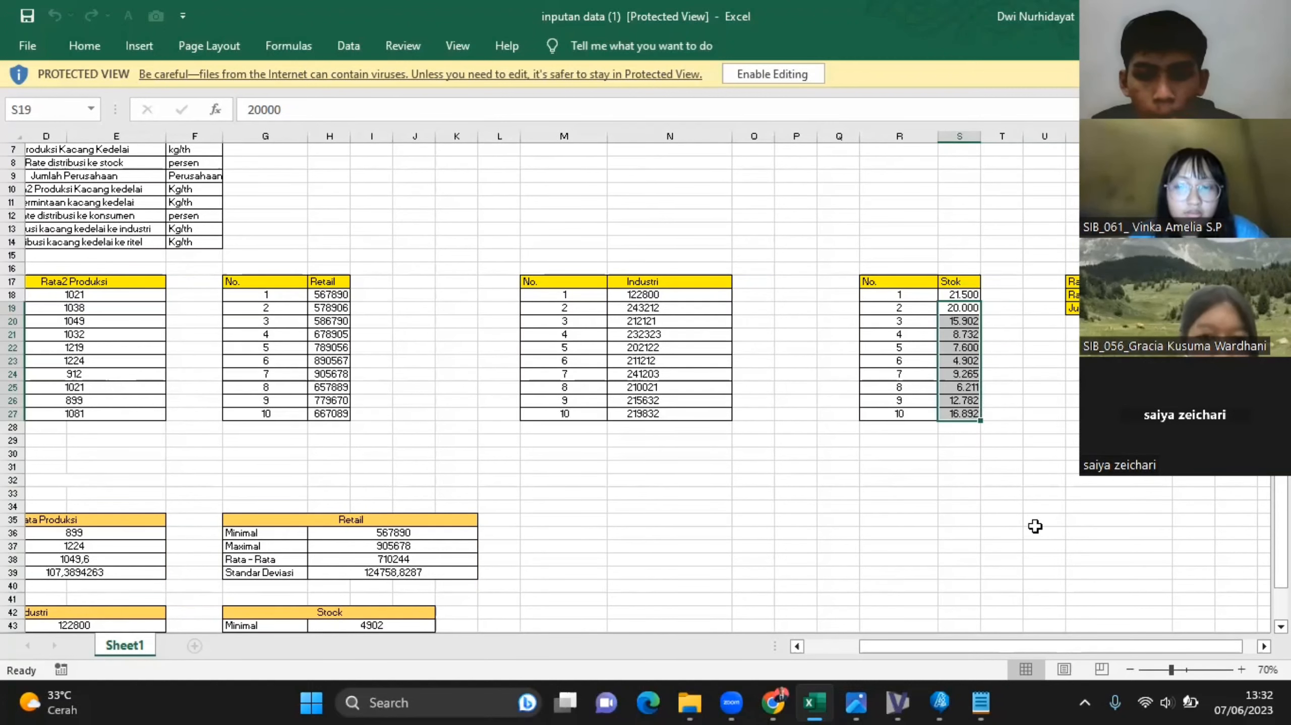
drag(1016, 646, 946, 649)
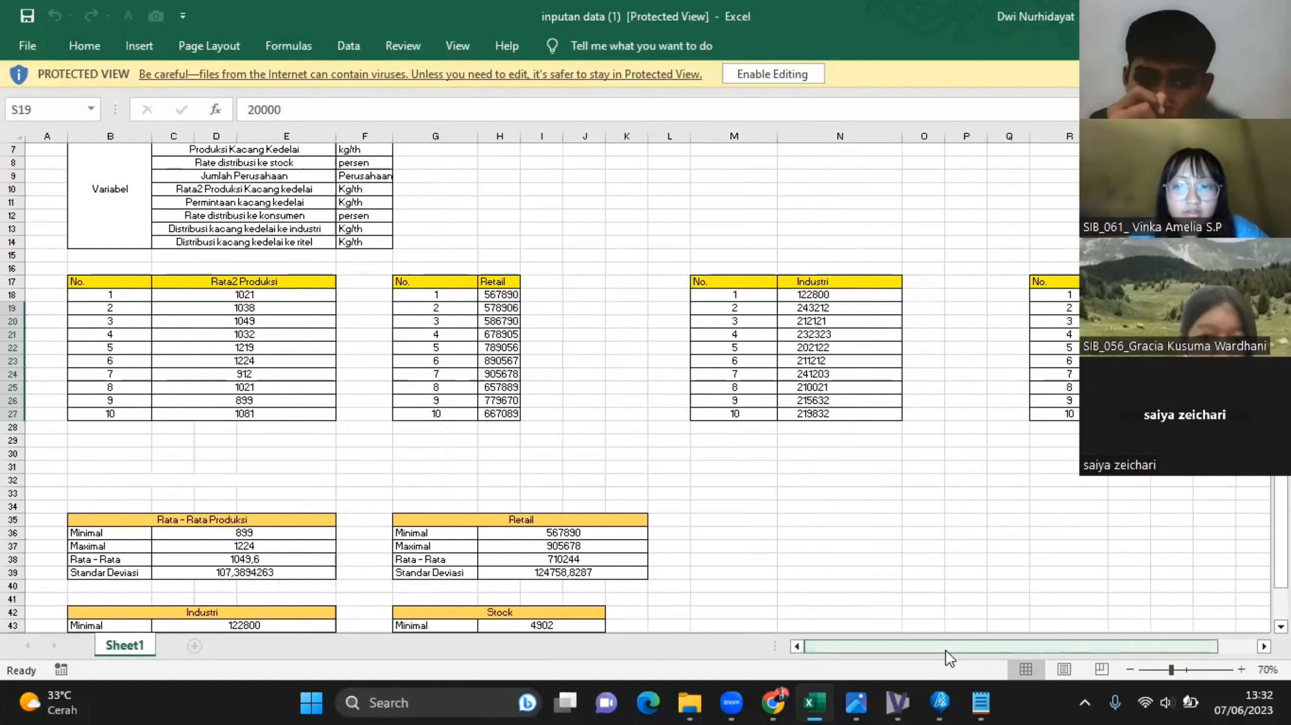
scroll(645, 386, down, 1)
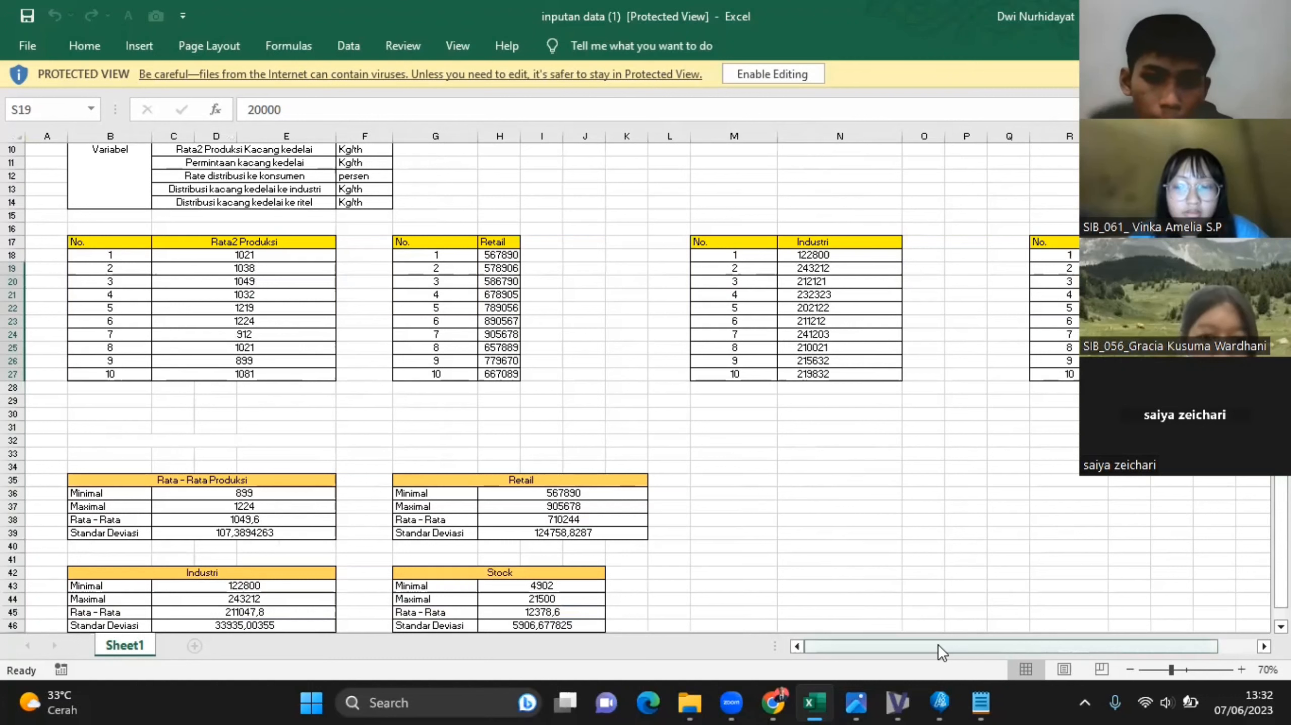
drag(938, 644, 1120, 641)
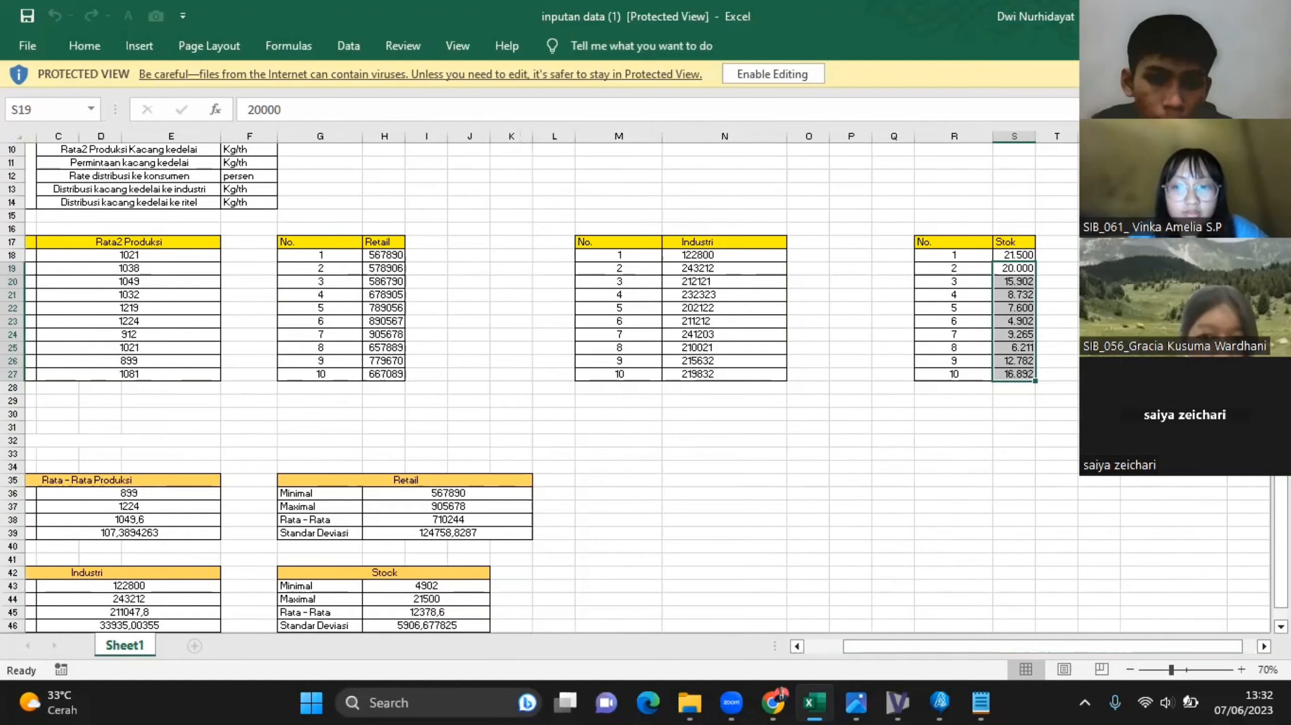
drag(934, 656, 886, 661)
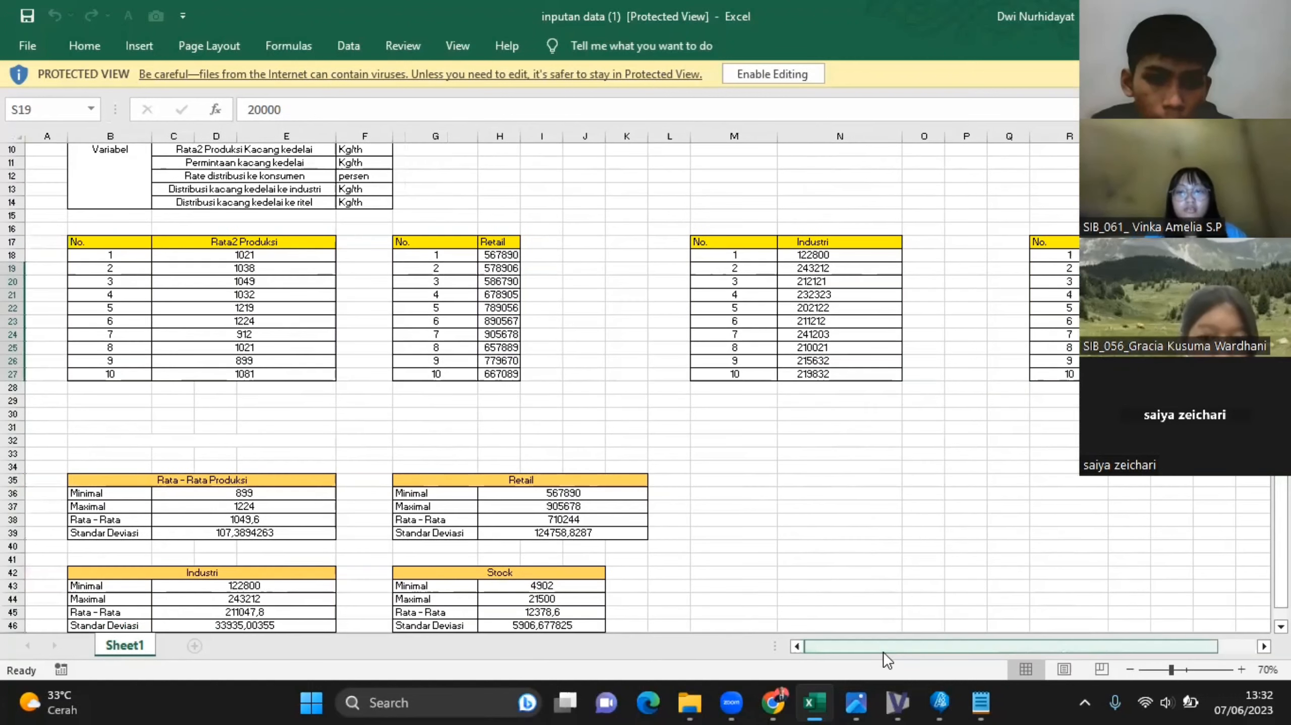
Inspect the minimum, maximum, average and standard deviation formulas in the Rata - Rata Produksi summary table.
click(275, 504)
click(277, 495)
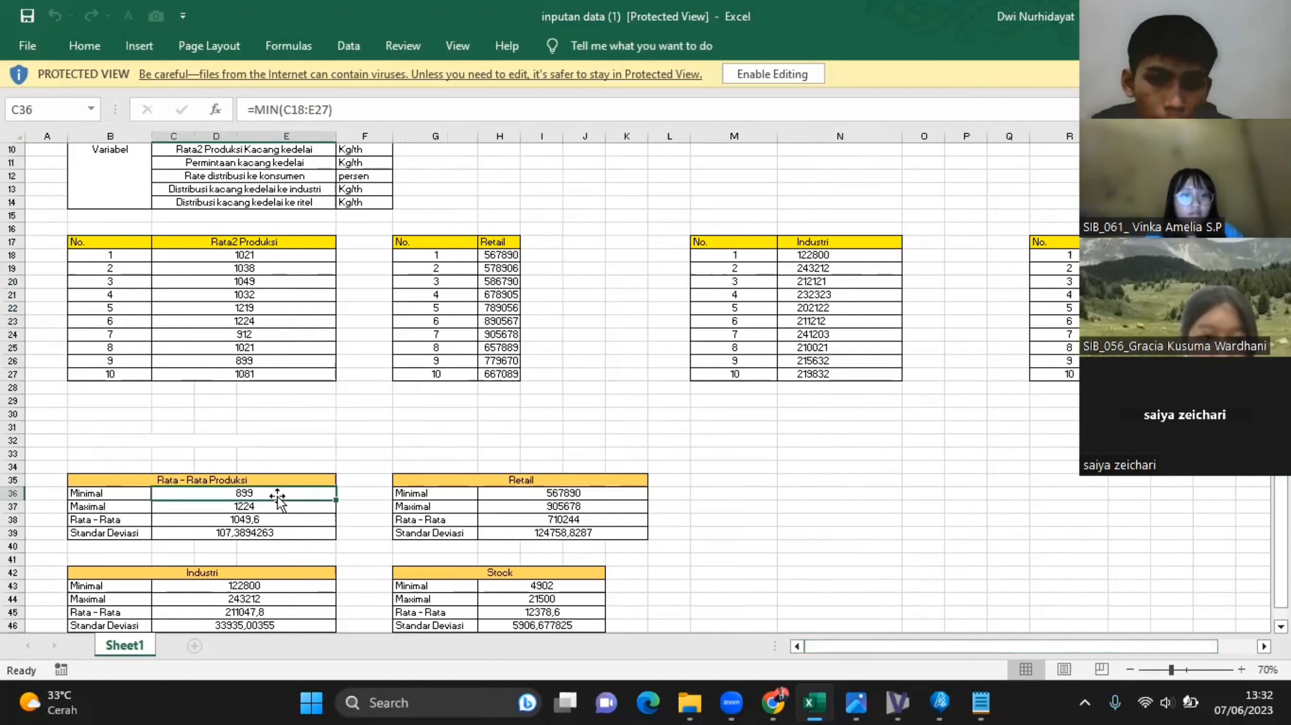
key(Down)
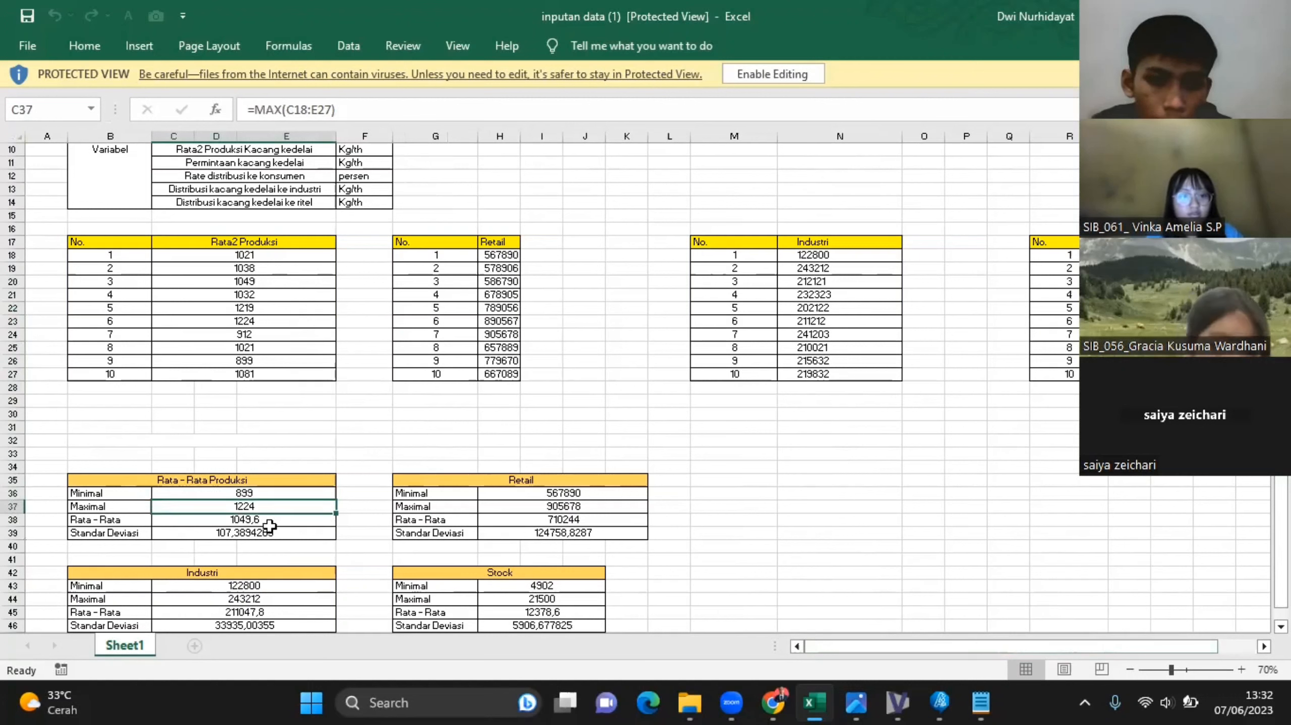
key(Down)
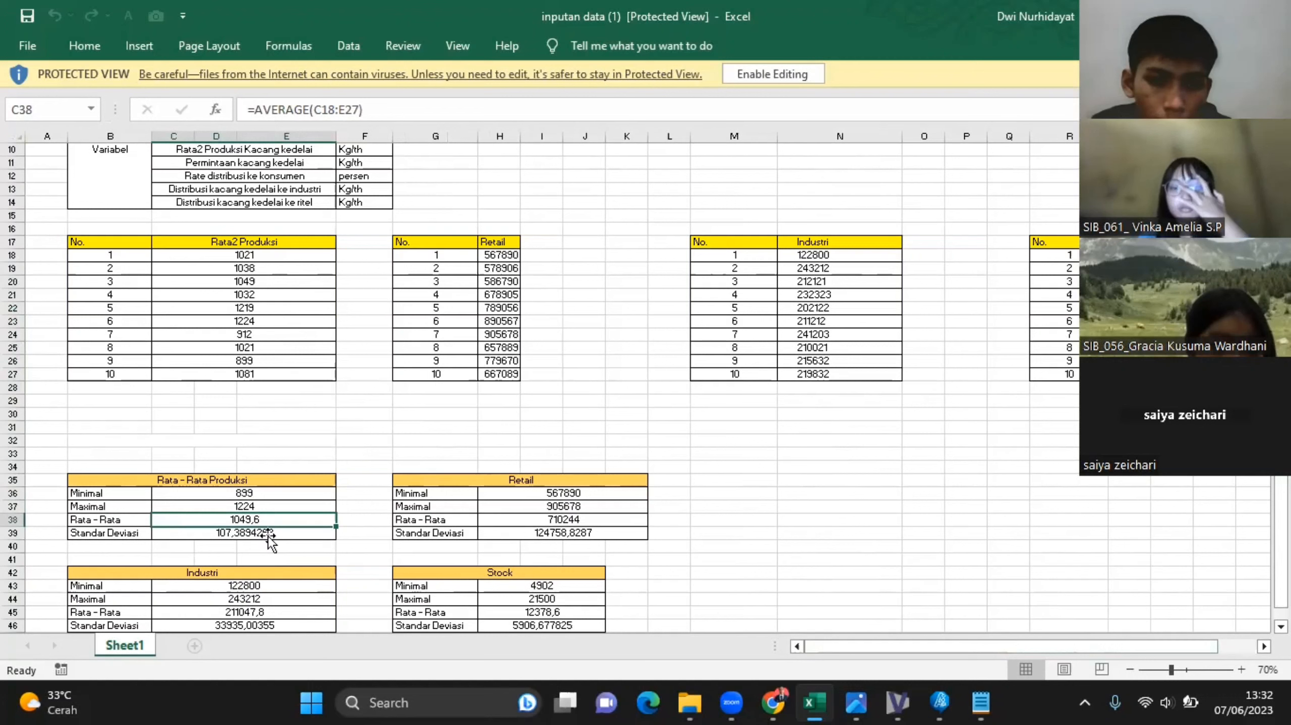
key(Down)
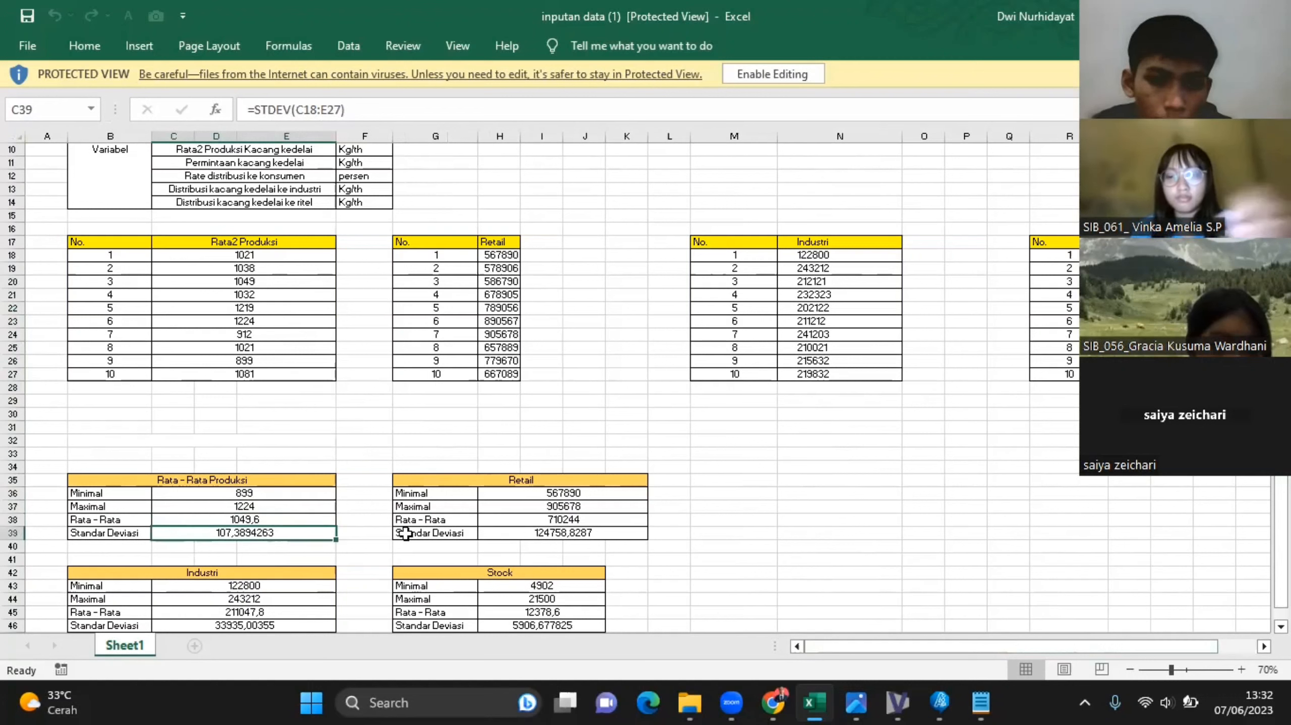
Inspect the minimum, maximum, average and standard deviation formulas in the Retail summary table.
click(524, 498)
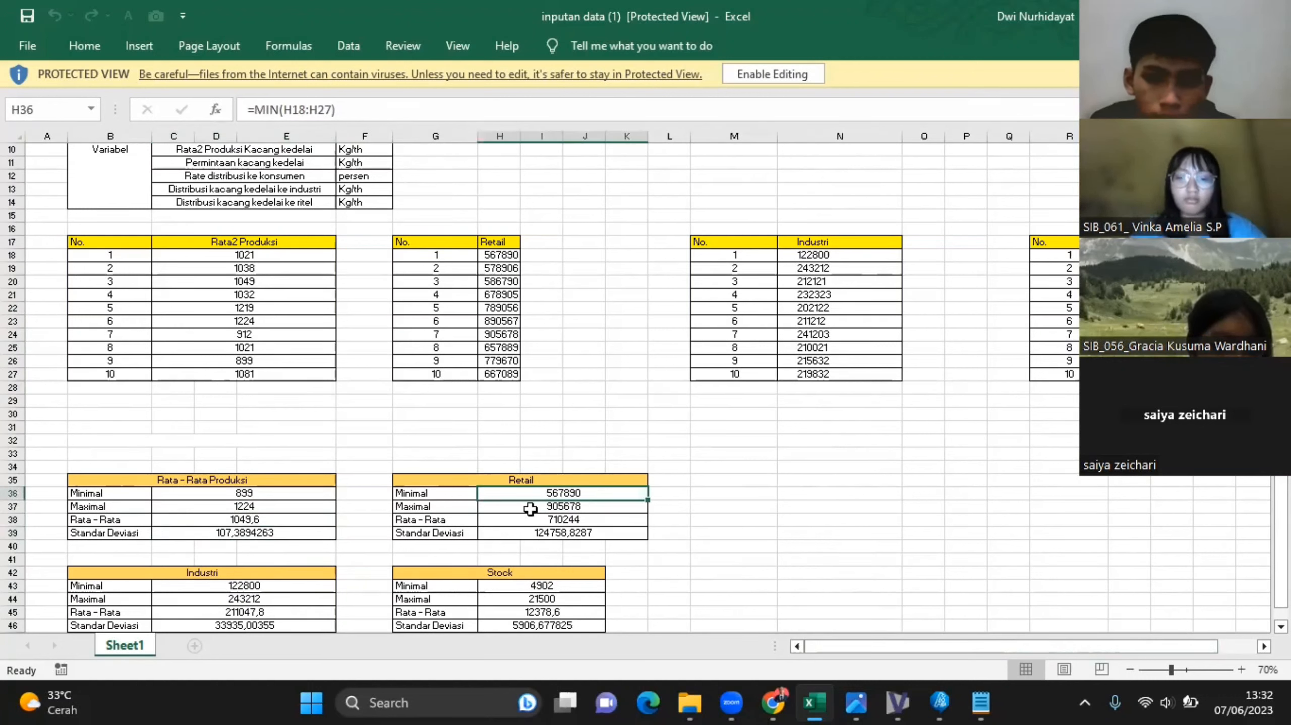
click(531, 508)
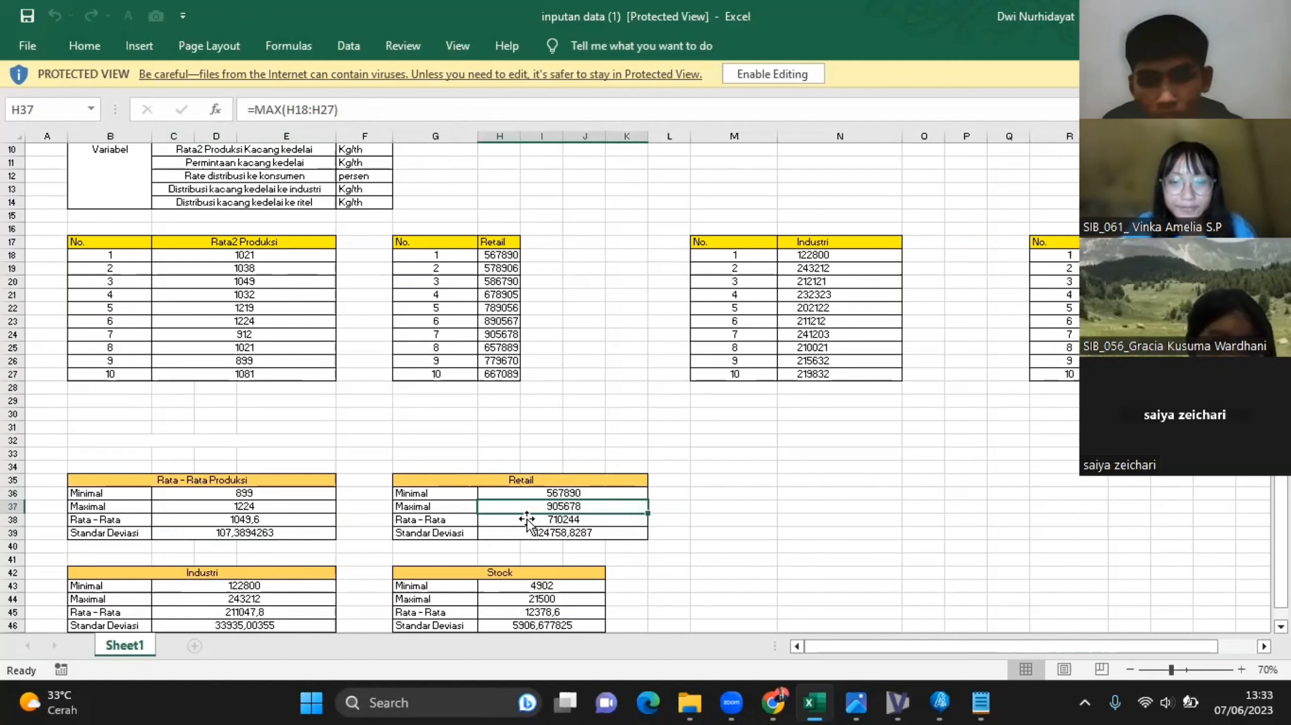
click(527, 520)
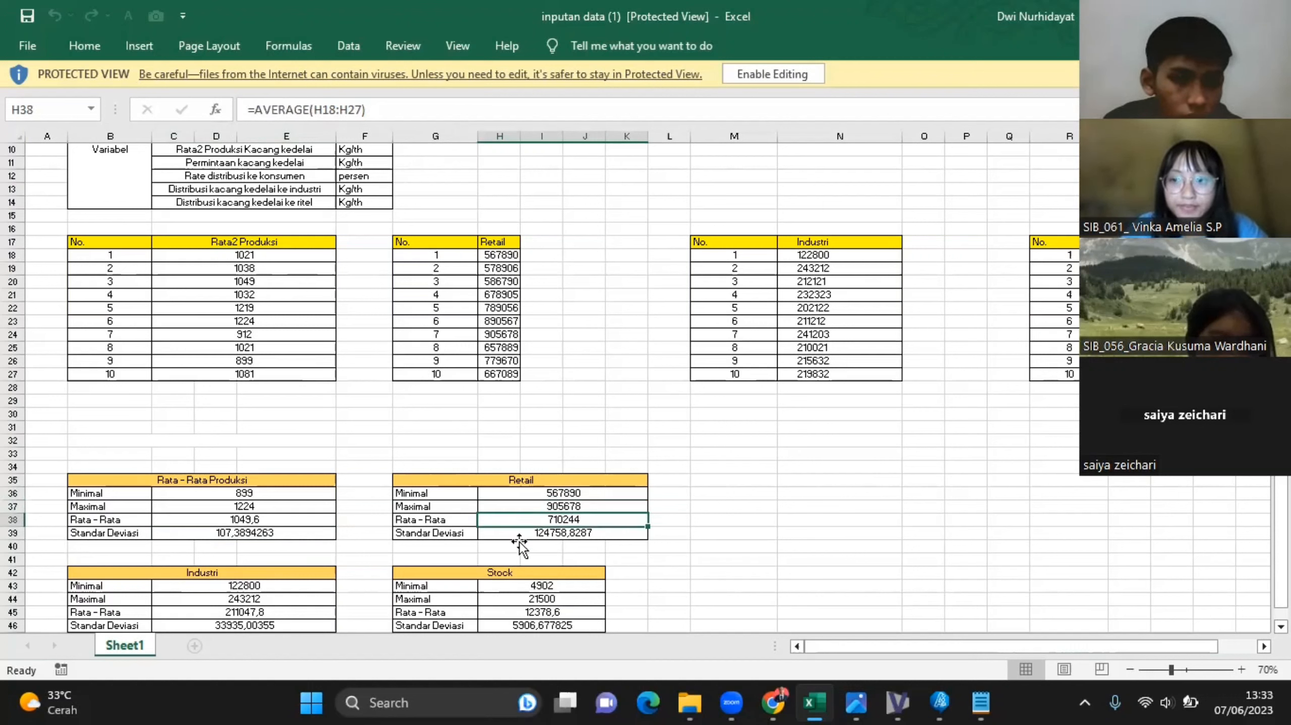
click(521, 533)
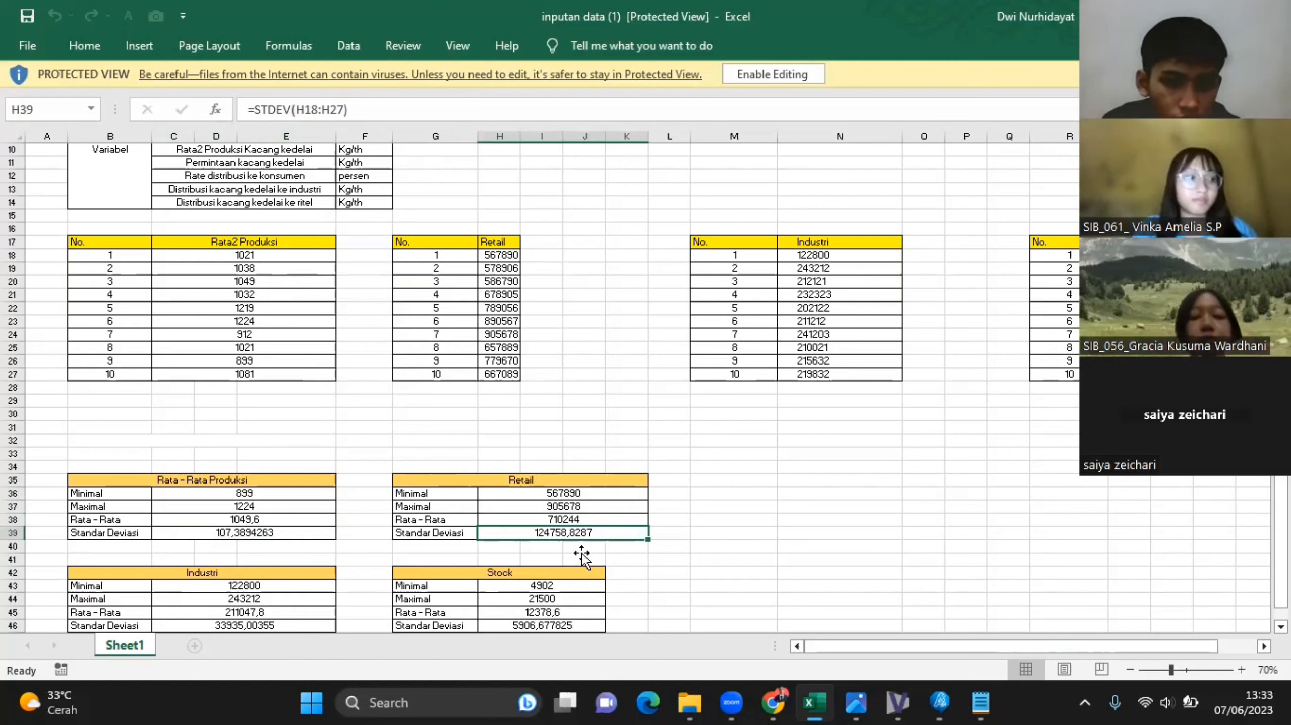
Inspect the minimum, maximum, average and standard deviation formulas in the Industri summary table.
click(300, 588)
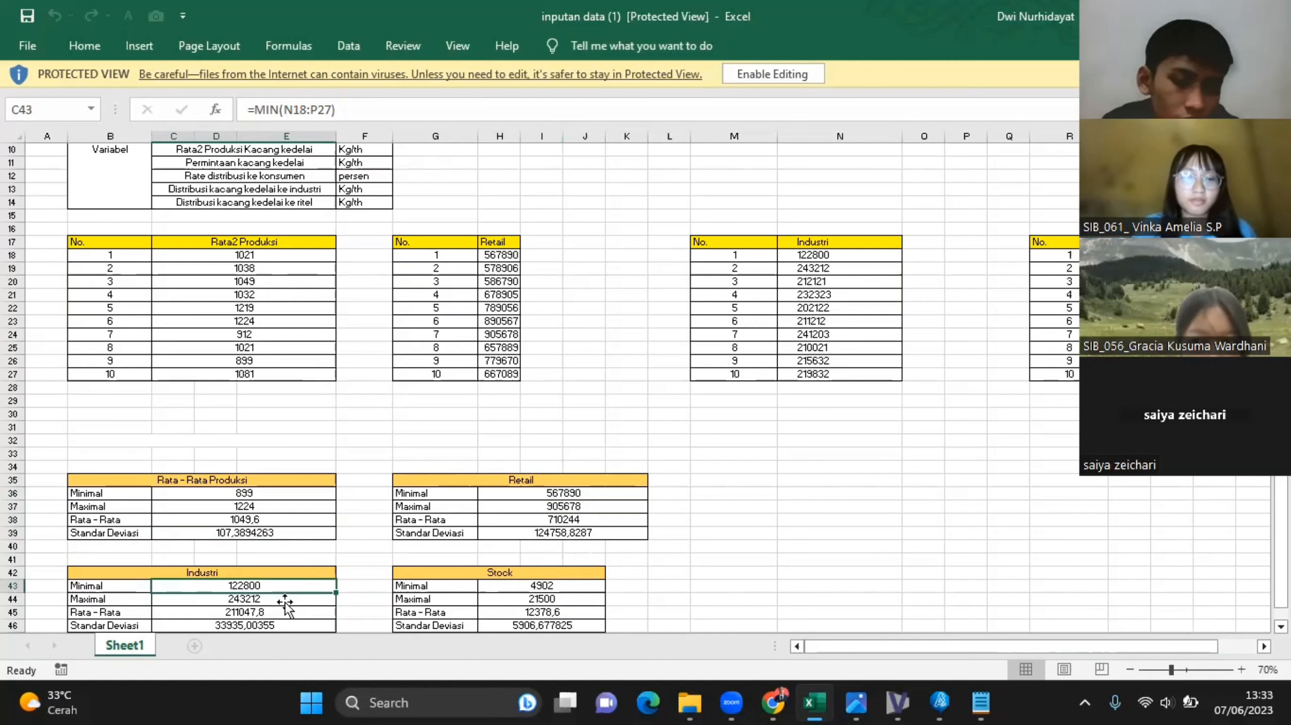
click(299, 600)
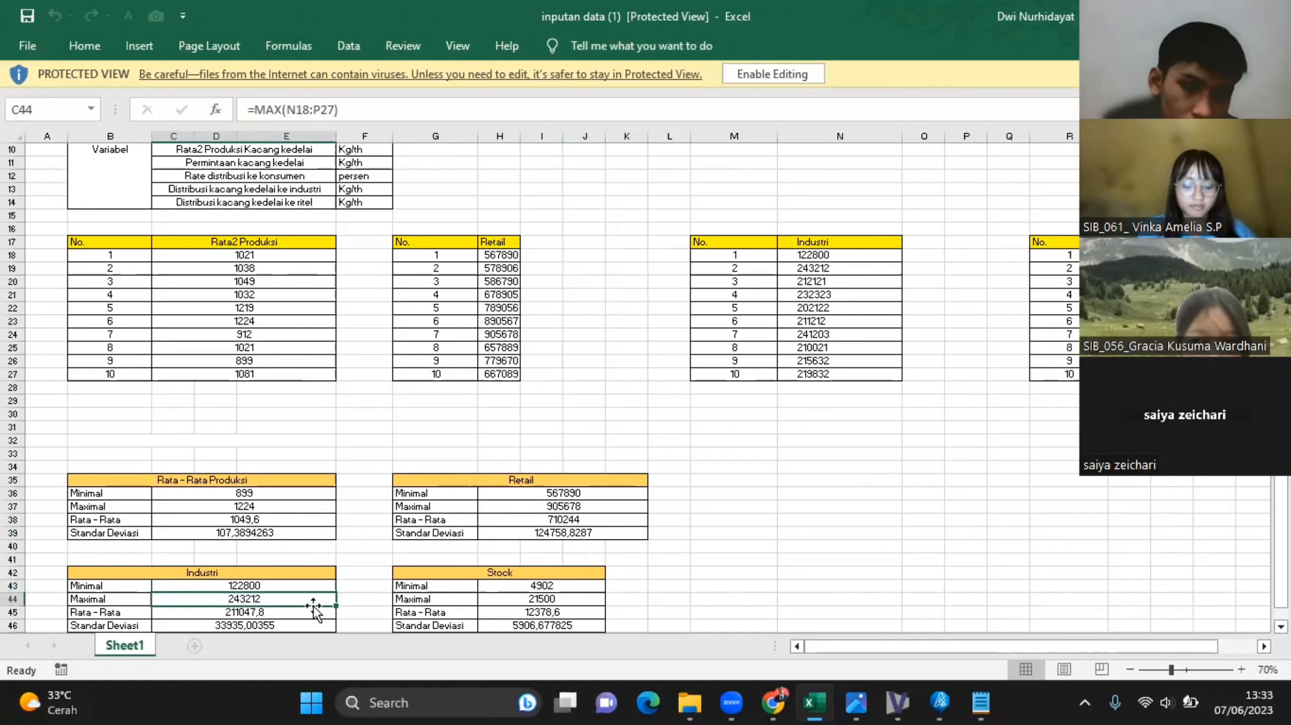
key(Down)
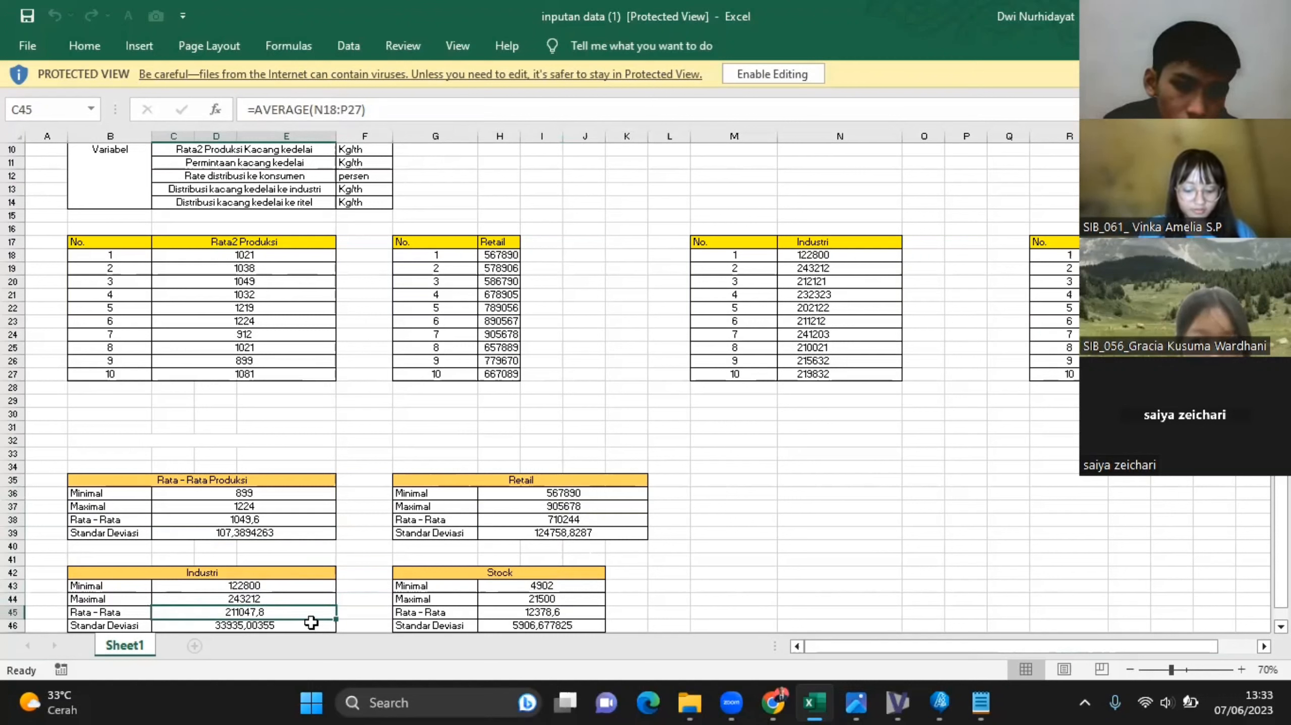
key(Down)
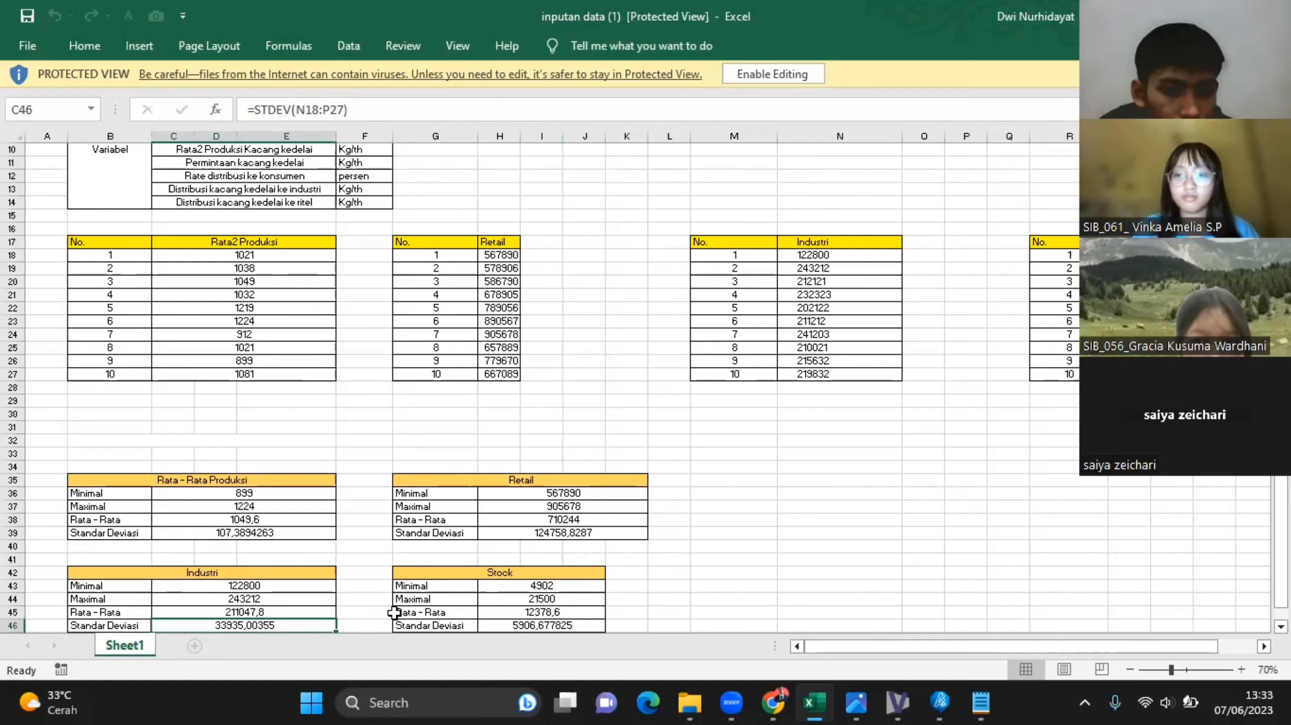
Inspect the minimum, maximum, average and standard deviation formulas in the Stock summary table.
click(543, 589)
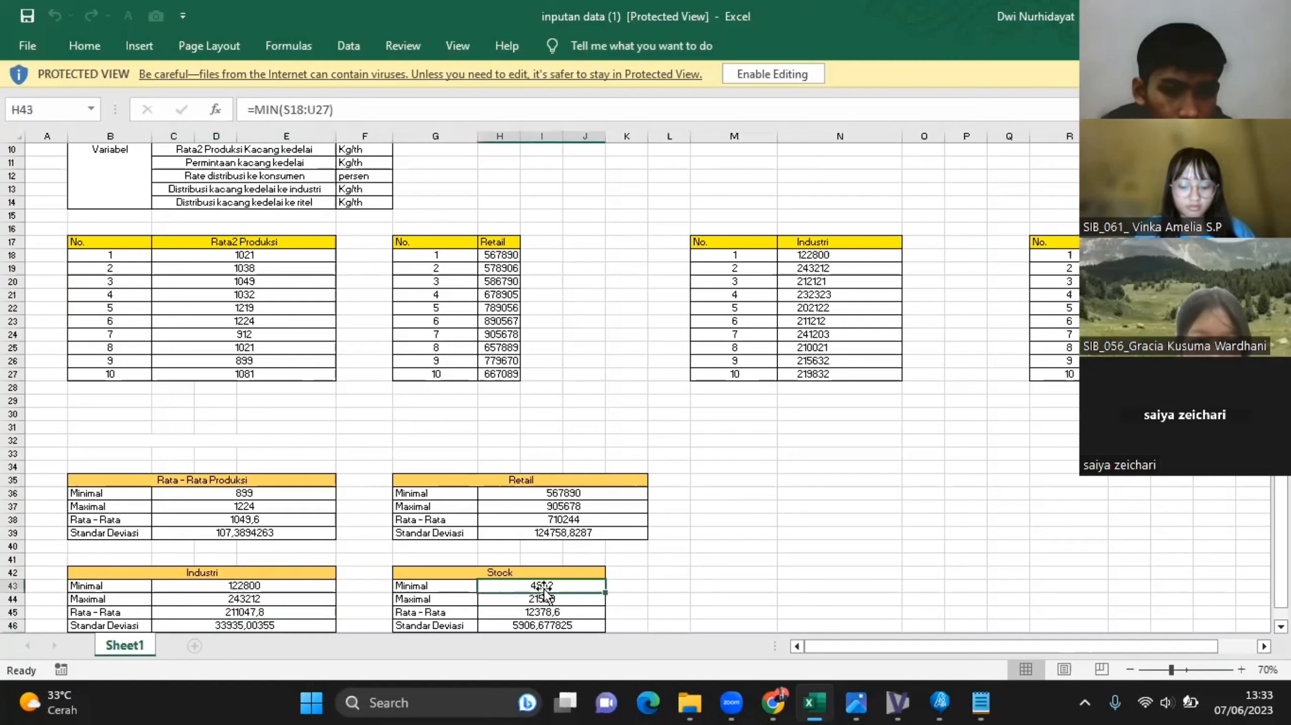
click(583, 602)
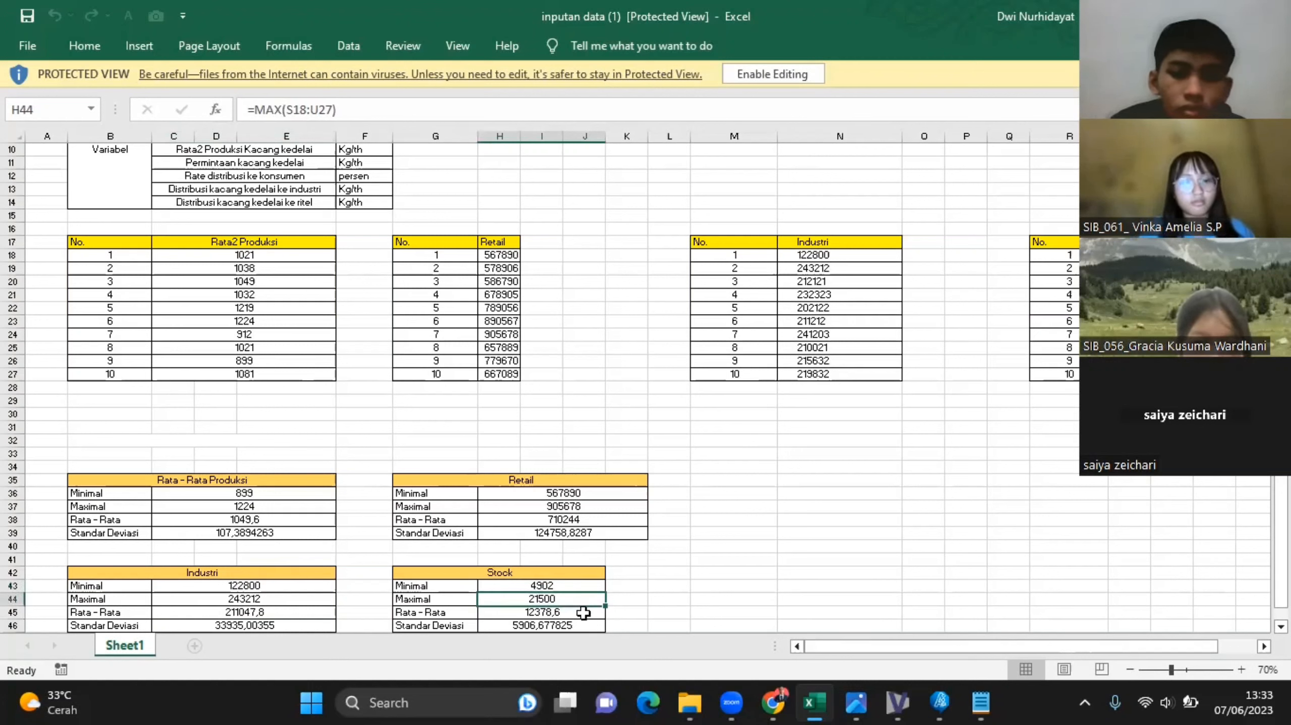
click(583, 613)
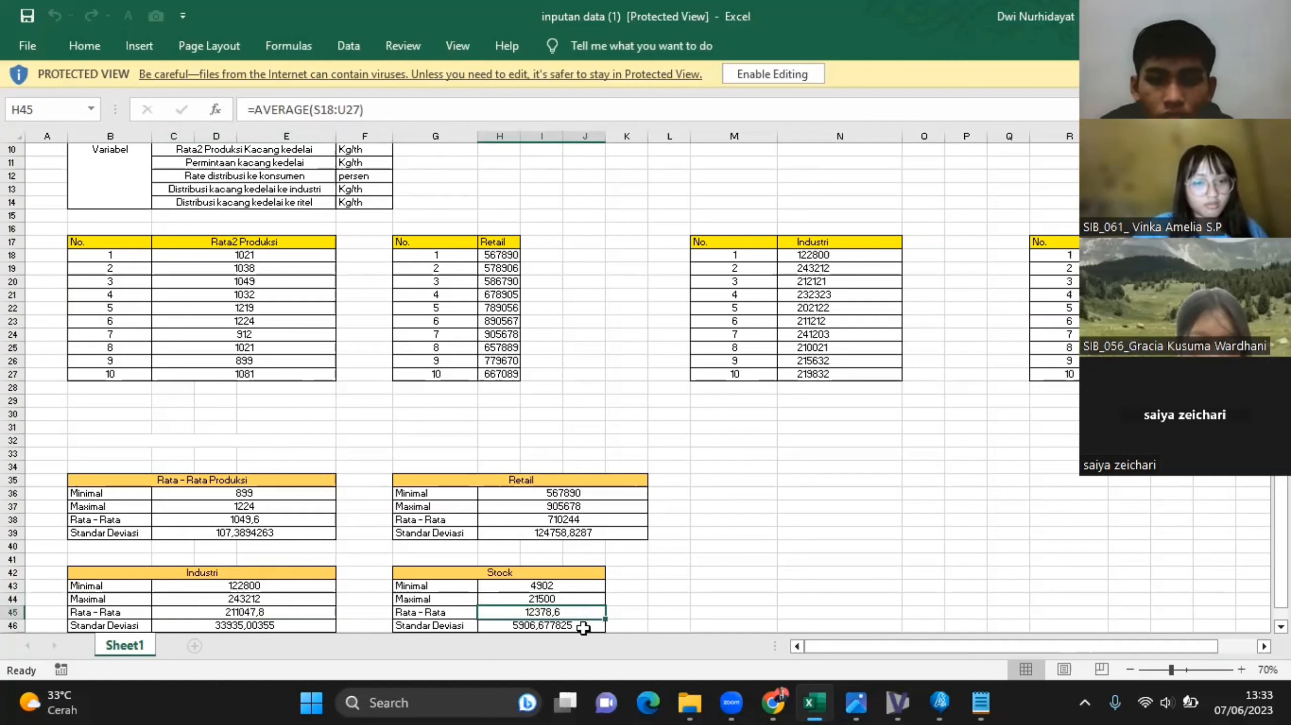
click(583, 628)
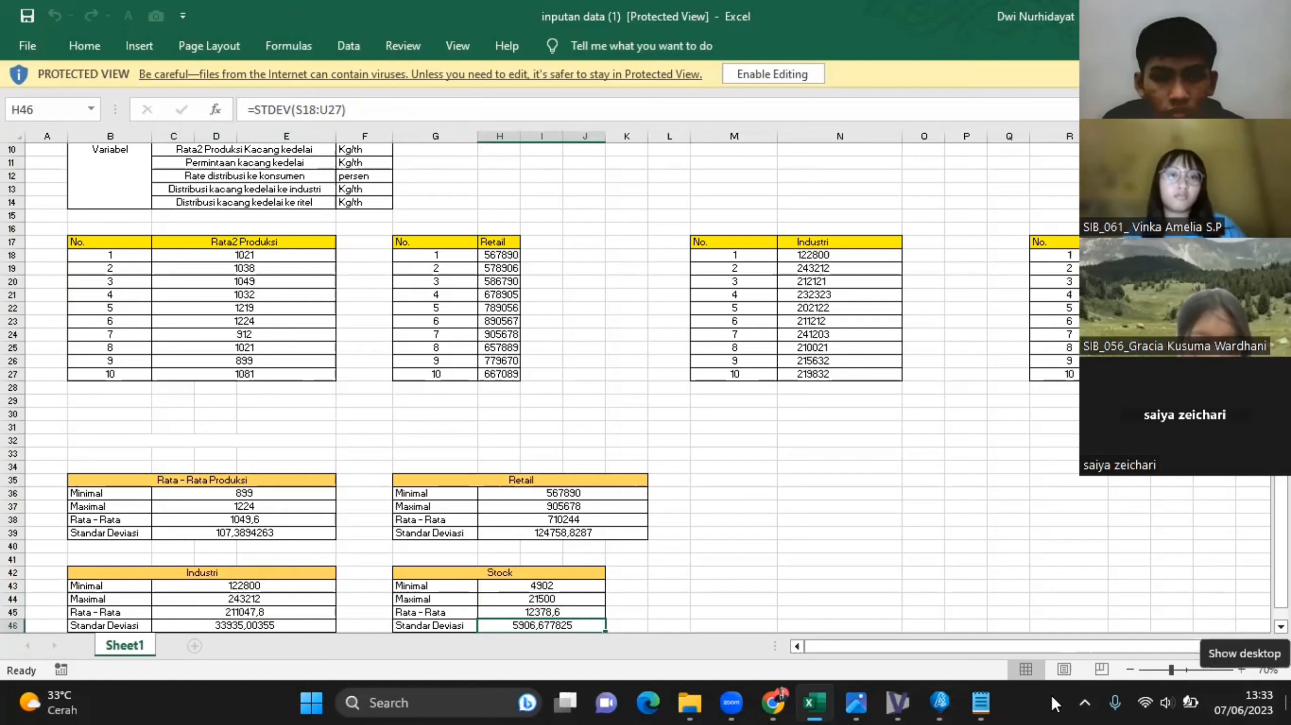
Switch to the Vensim model and review the equation and units of the Jumlah Perusahaan variable.
click(894, 703)
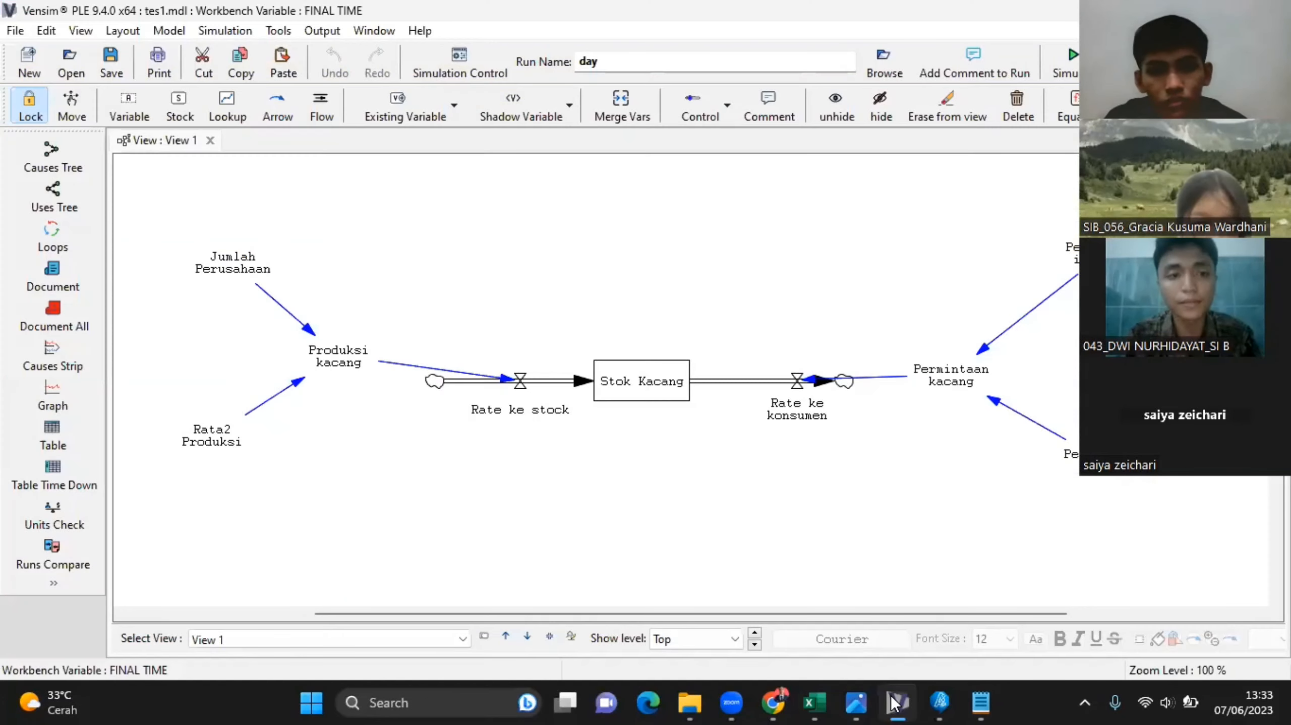
click(895, 703)
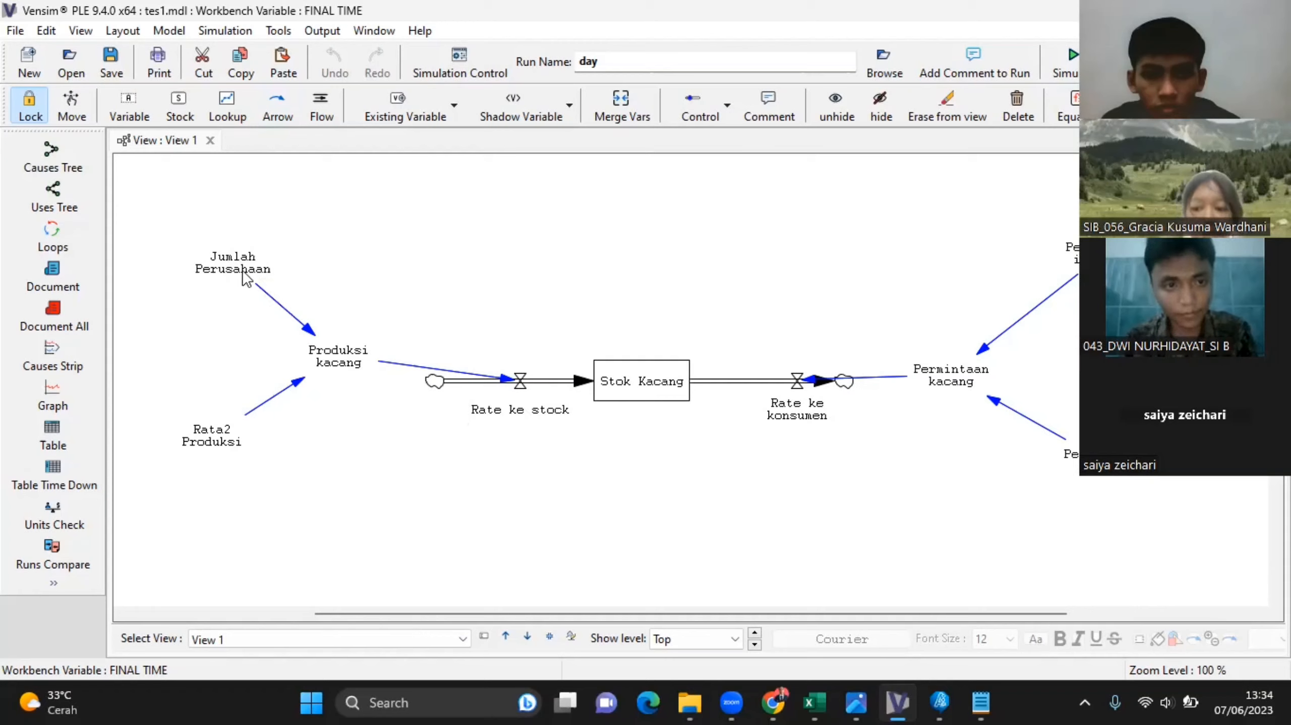
click(1073, 110)
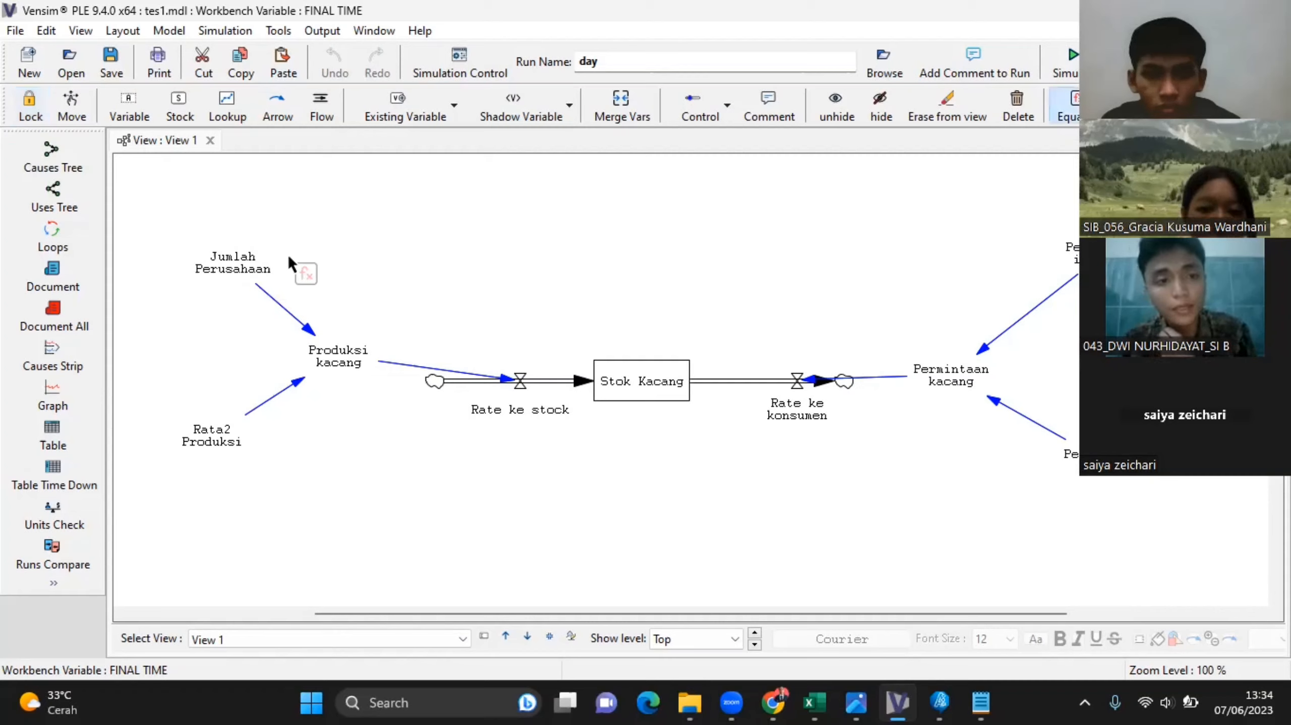
click(233, 260)
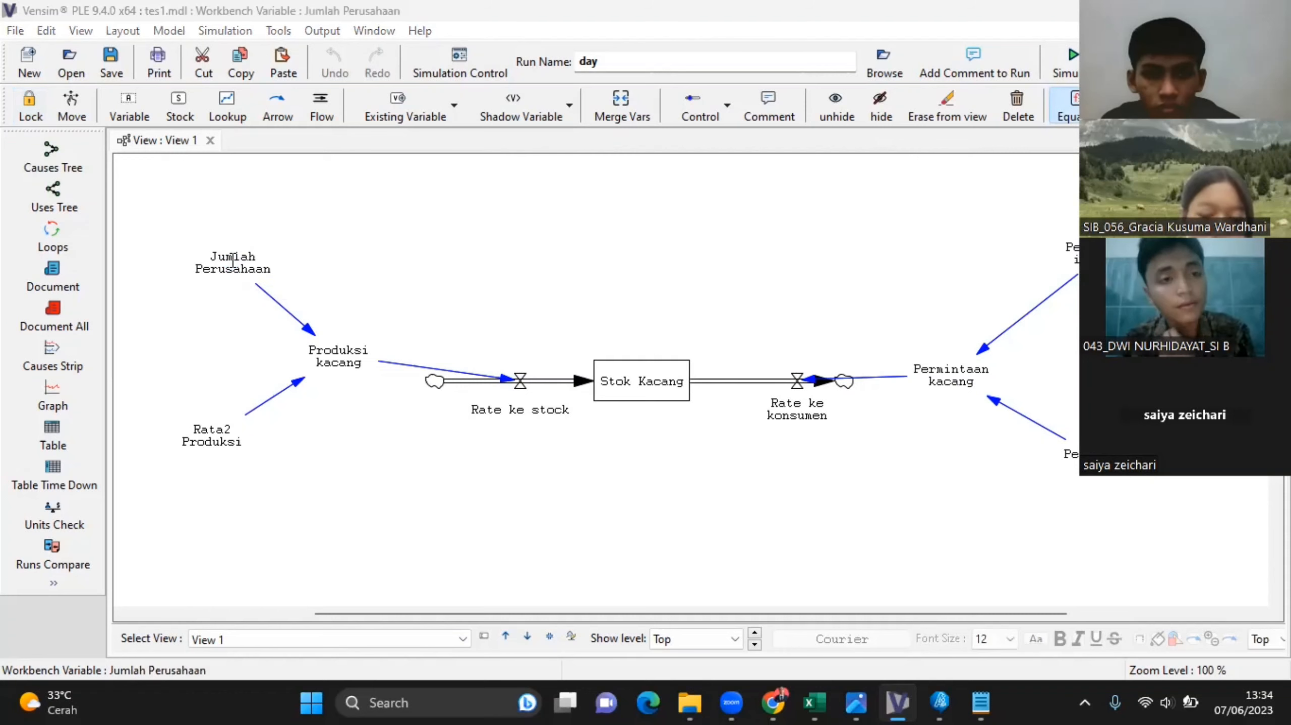
click(233, 260)
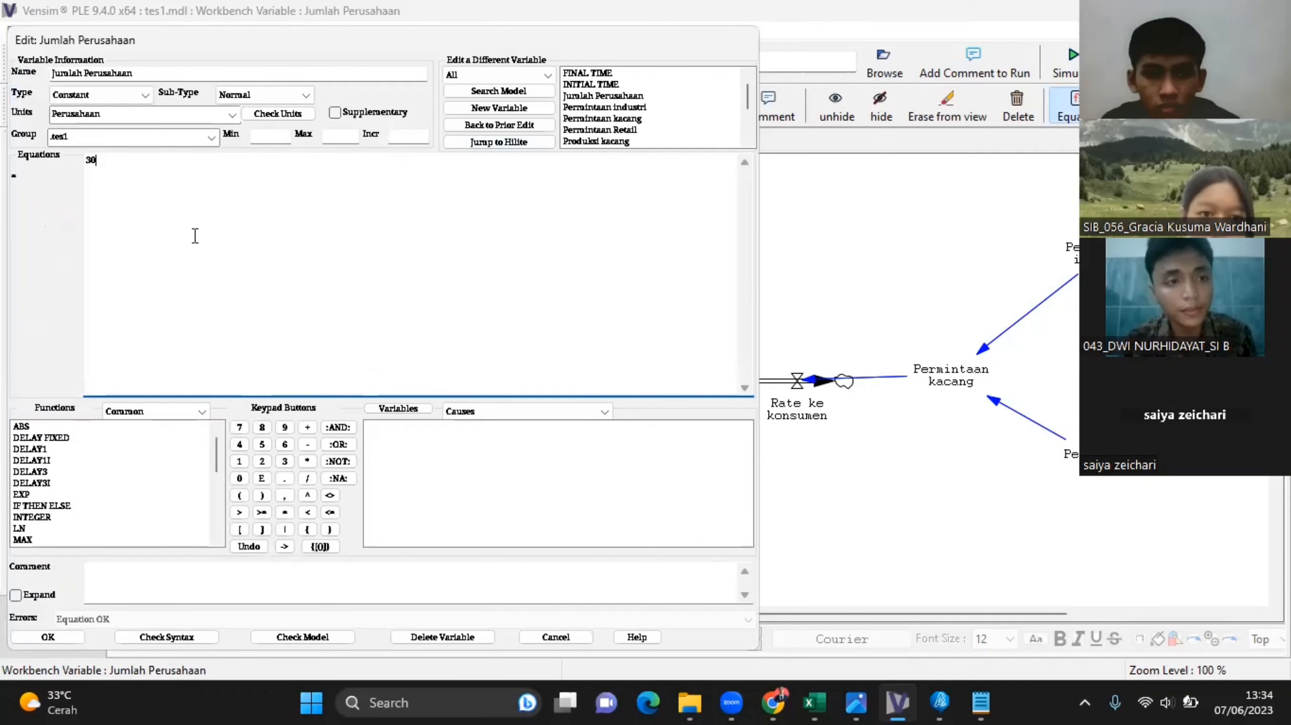
drag(147, 41, 184, 156)
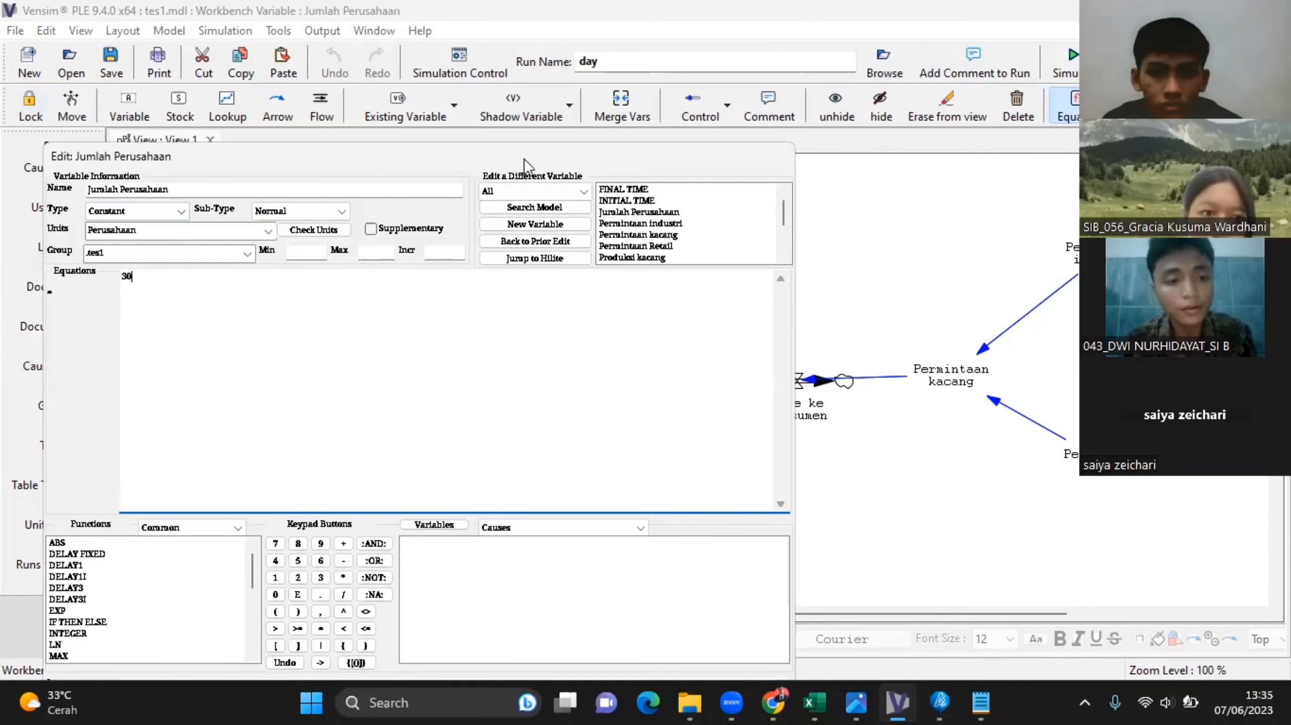
click(92, 671)
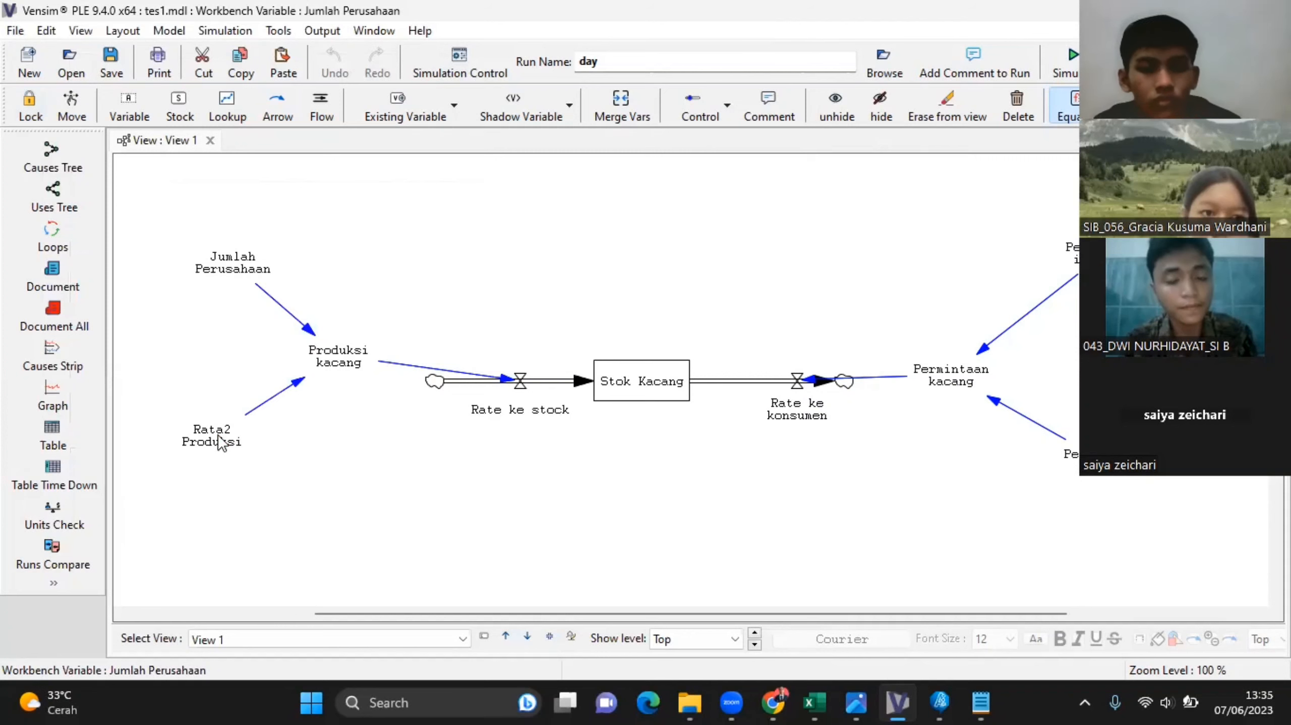
Open the equation of the Rata2 Produksi variable to examine its type, units, limits and random function.
click(218, 434)
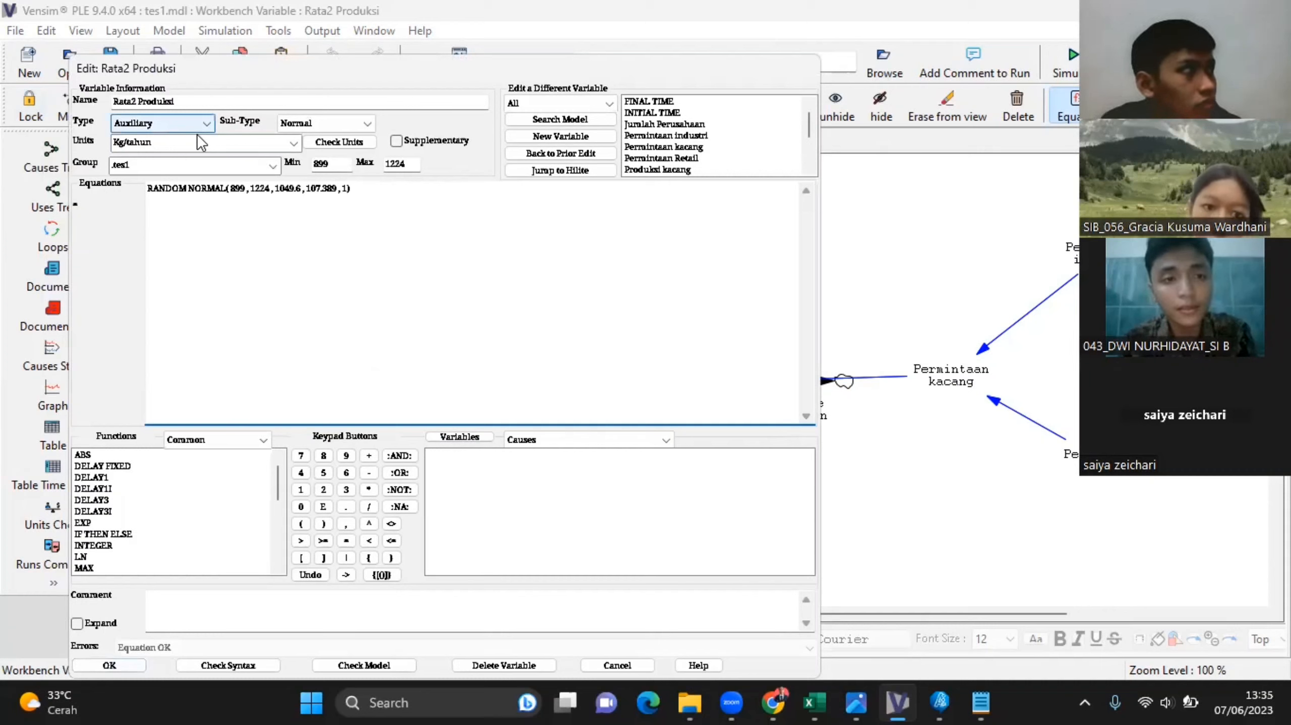
key(alt+Tab)
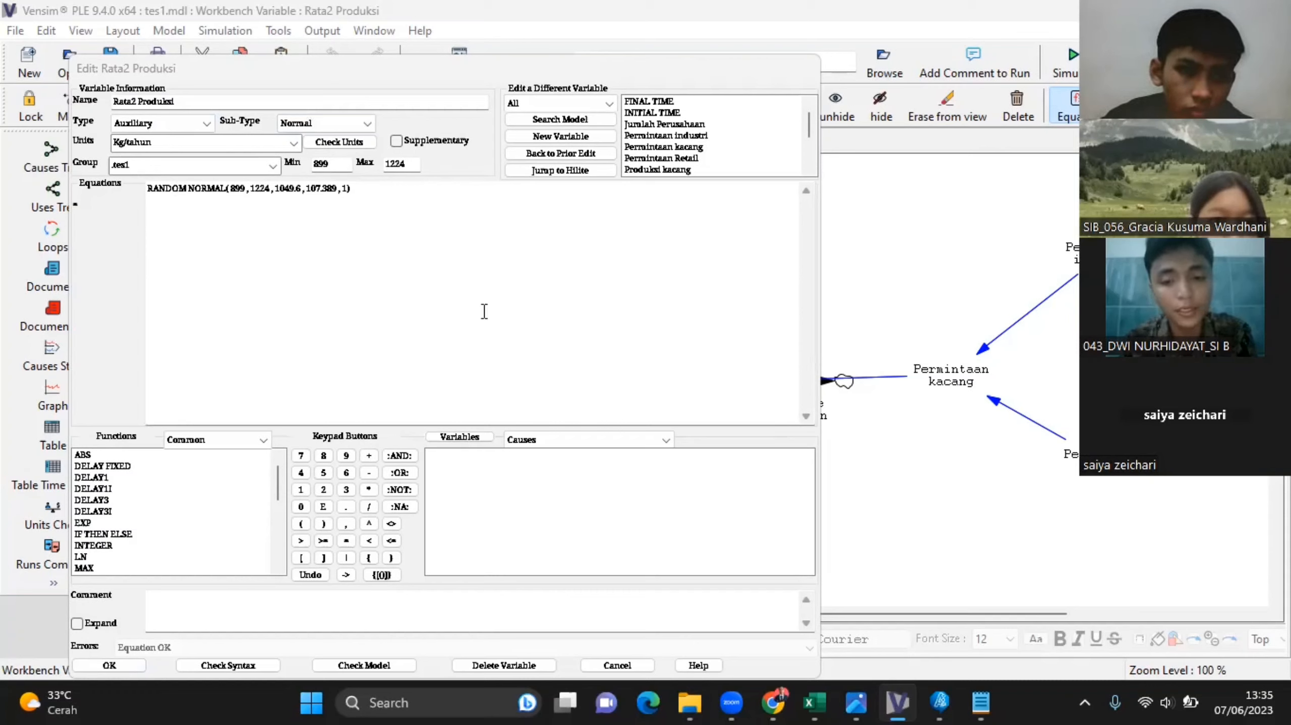
Switch to Arena, launch the Input Analyzer and create a new input document.
click(943, 703)
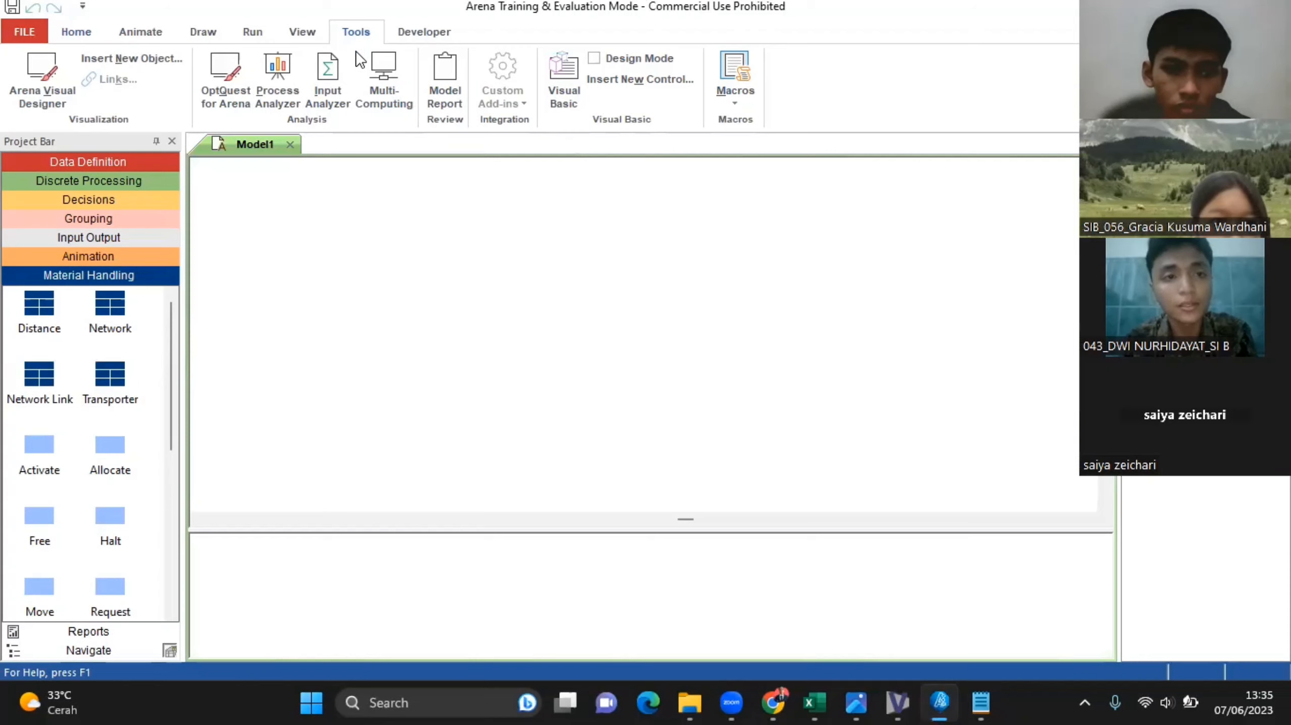
click(326, 84)
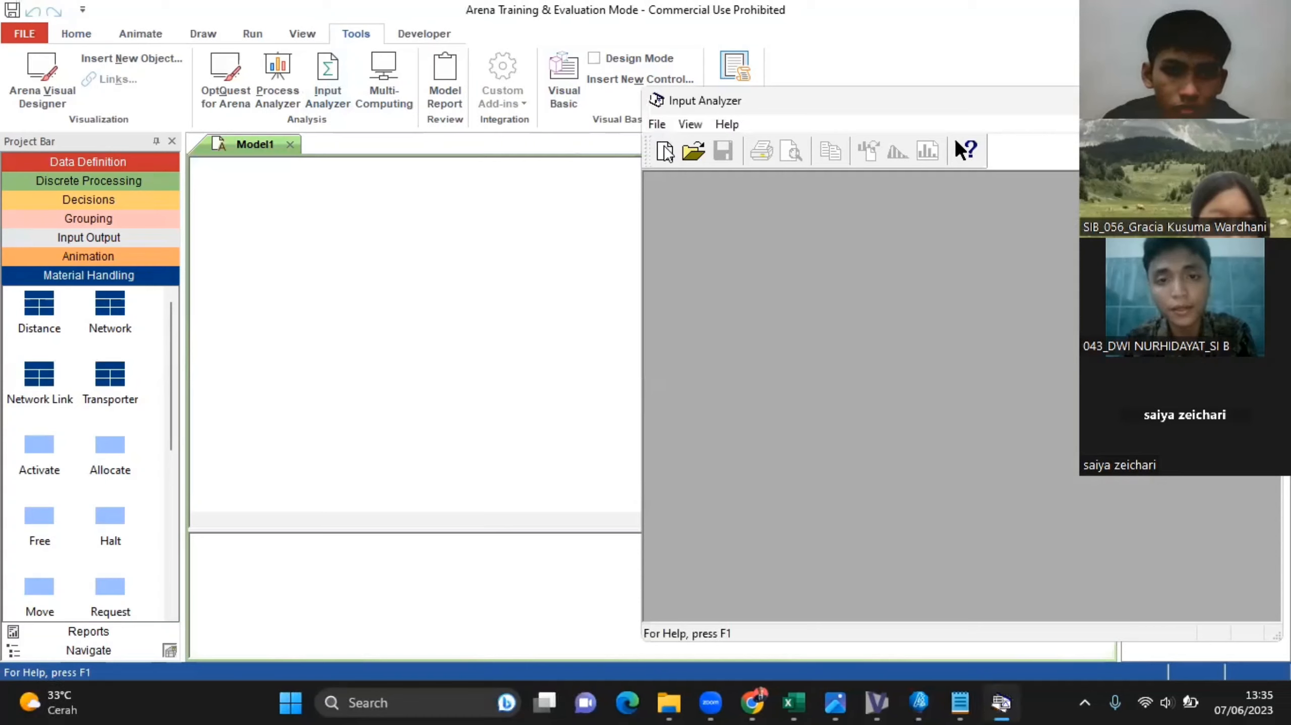
click(658, 125)
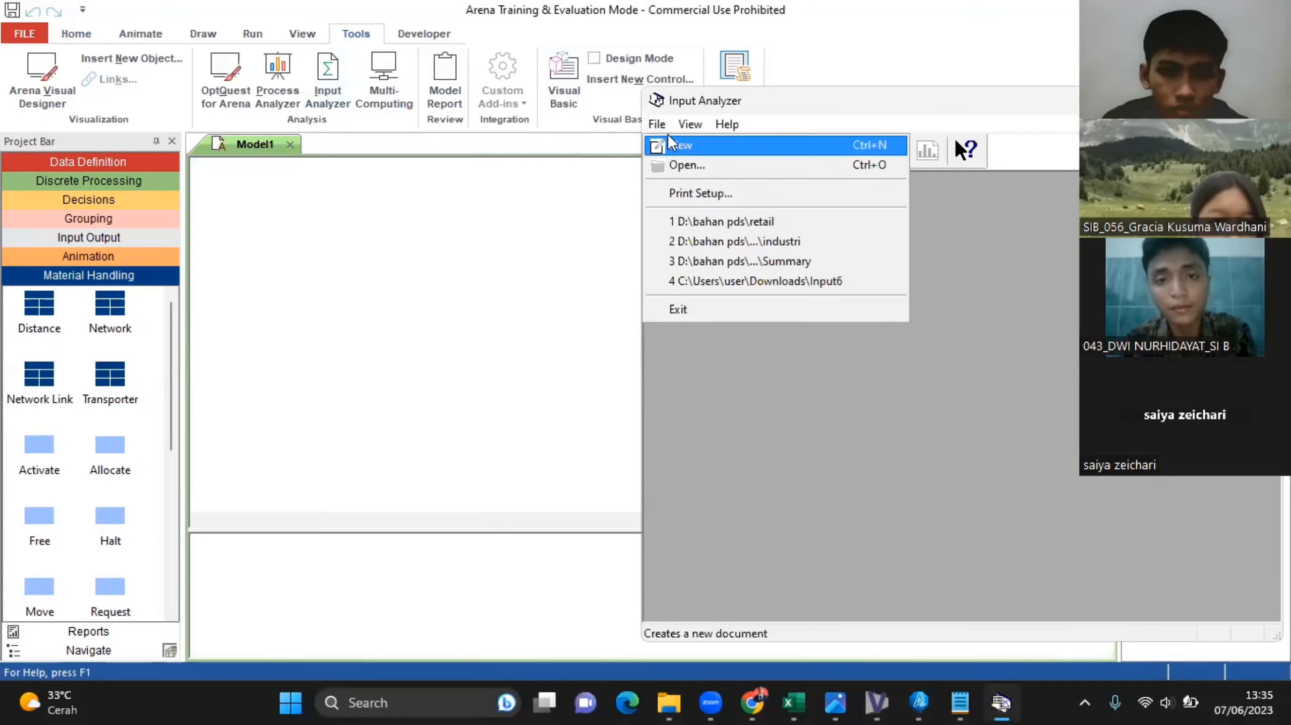
click(676, 145)
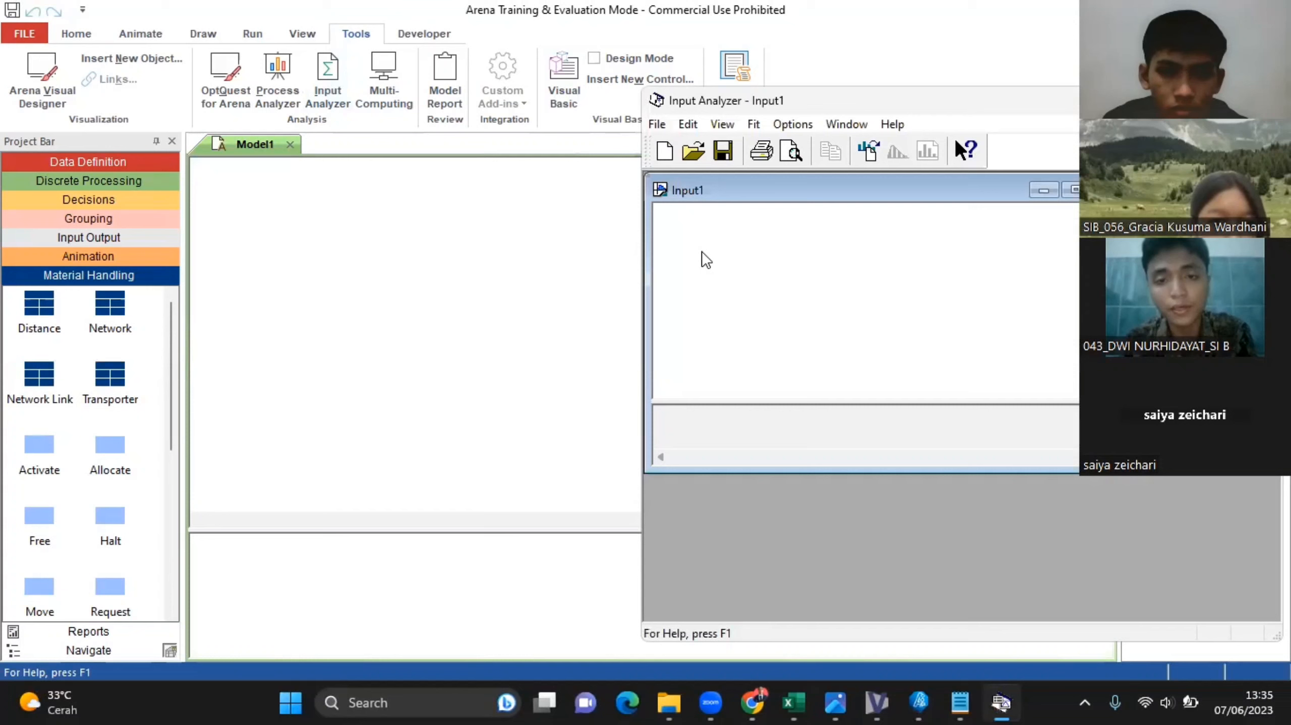
Load the existing Industri text data file from the bahan pds\Text folder into the new Input Analyzer document.
click(657, 124)
mouse_move(886, 264)
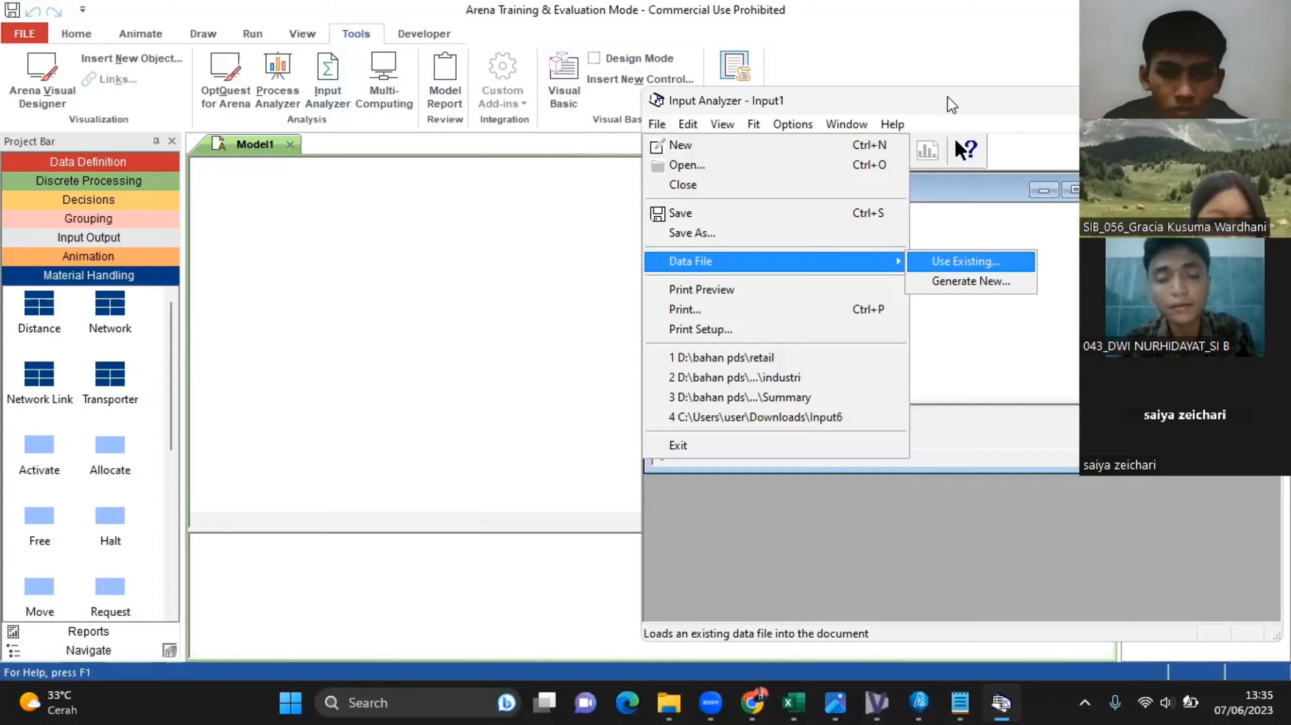
click(942, 262)
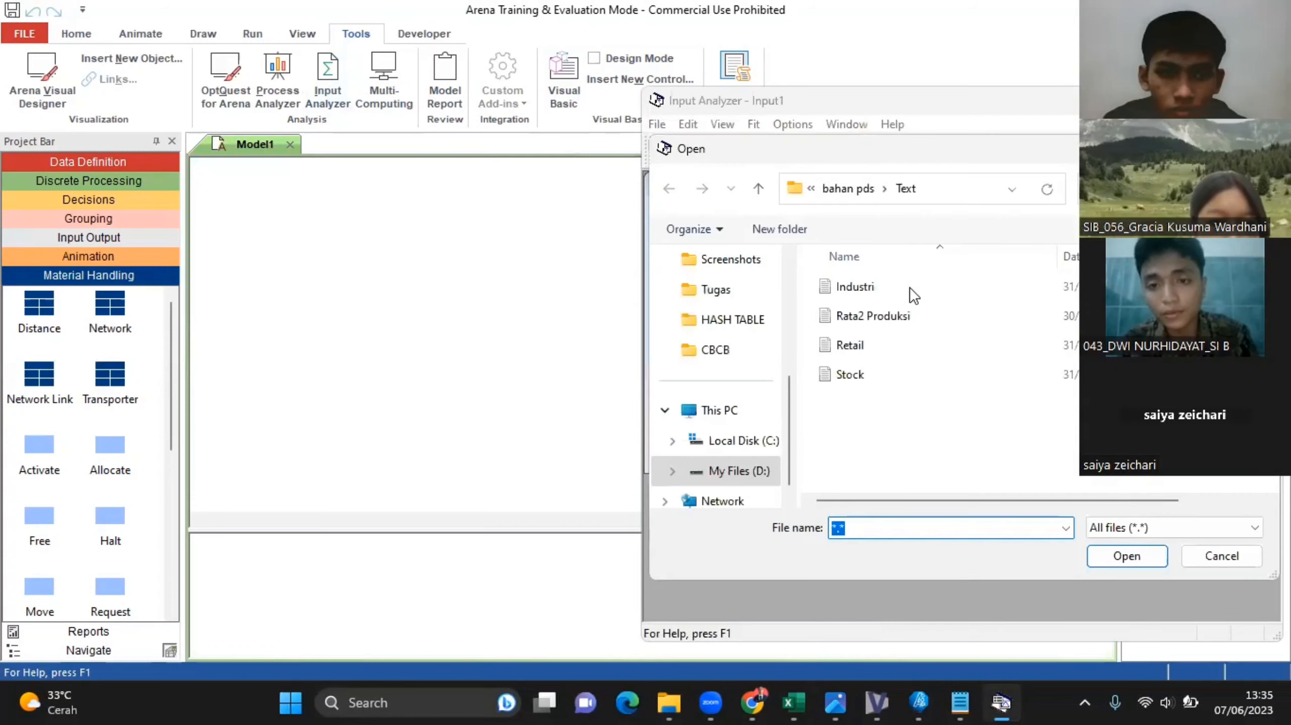
click(912, 292)
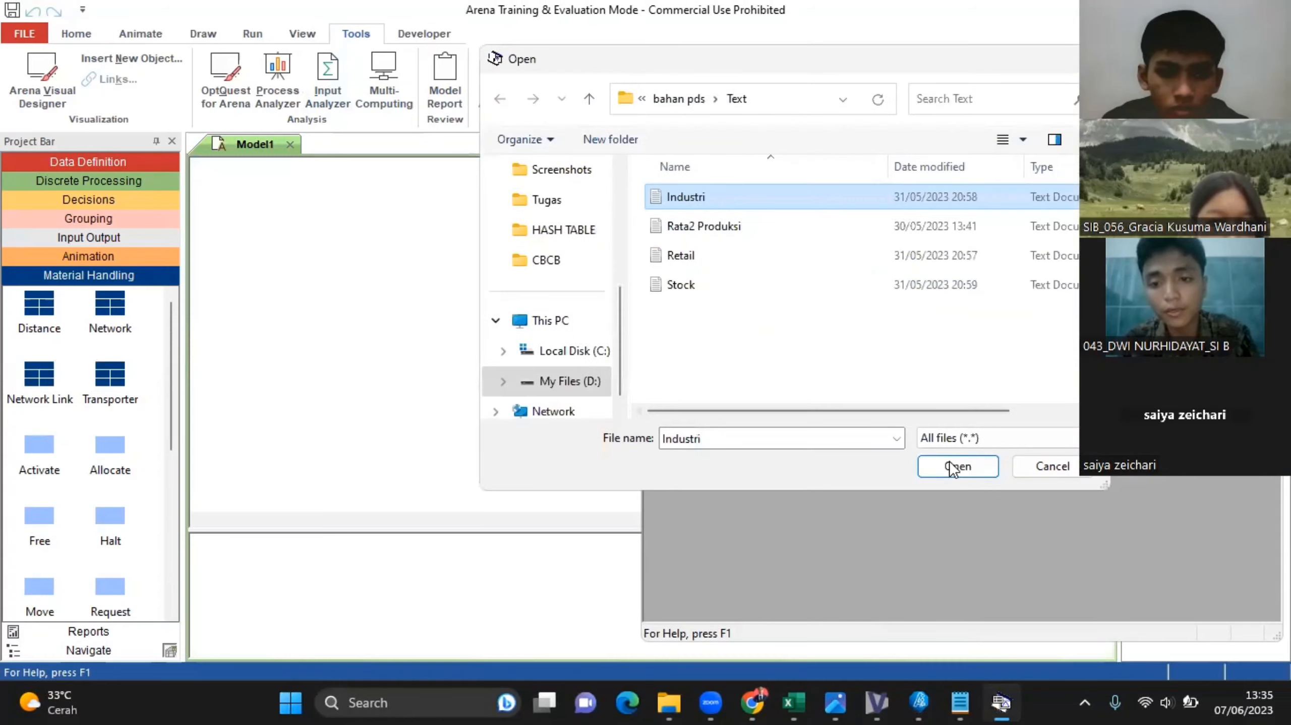
click(950, 461)
Maximize the Input1 document and fit all distributions to the Industri data to obtain the best-fitting one.
drag(967, 175, 961, 284)
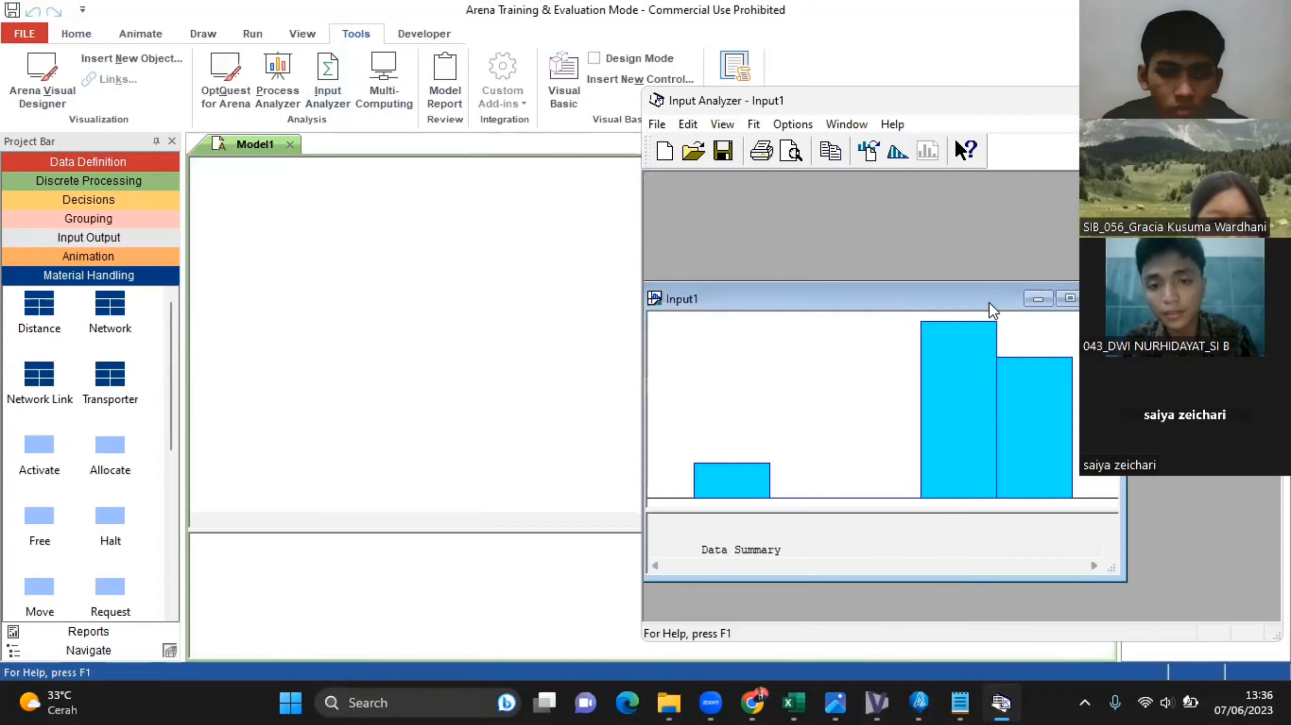
click(1068, 300)
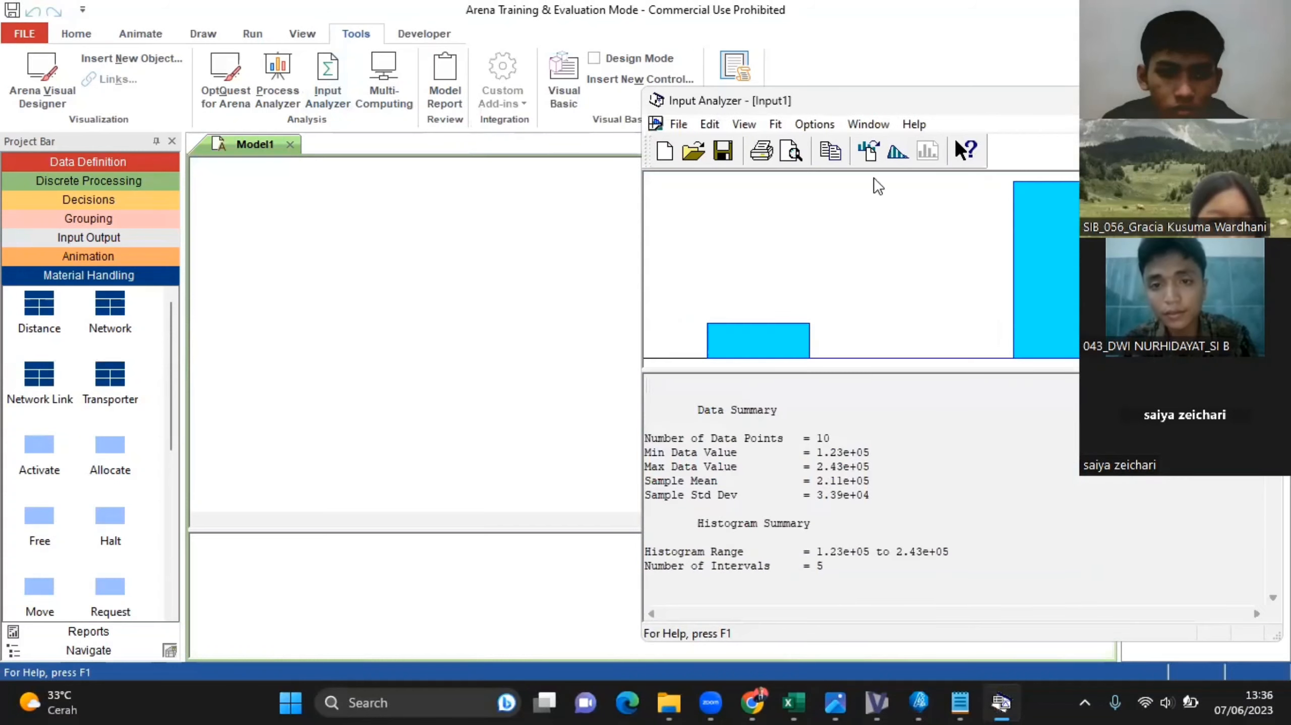
click(898, 153)
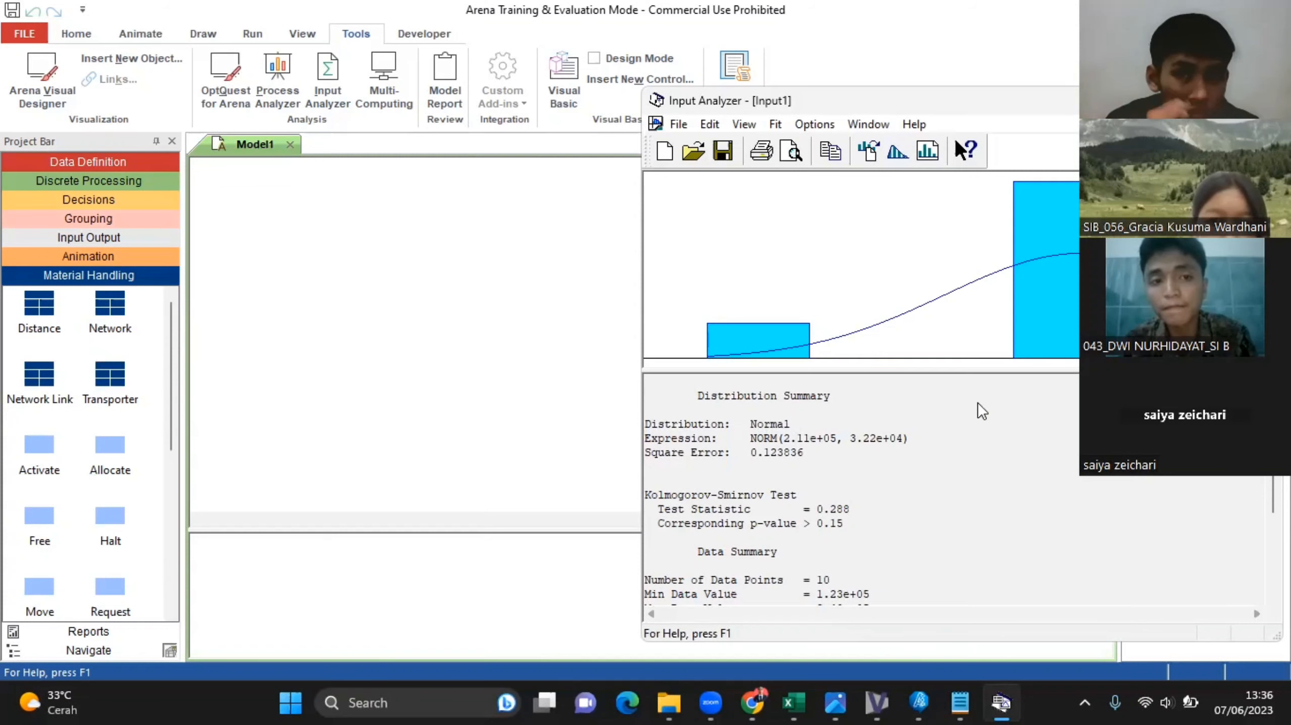
Return to the Vensim model, close the Rata2 Produksi equation and review the equation of Produksi kacang.
click(918, 703)
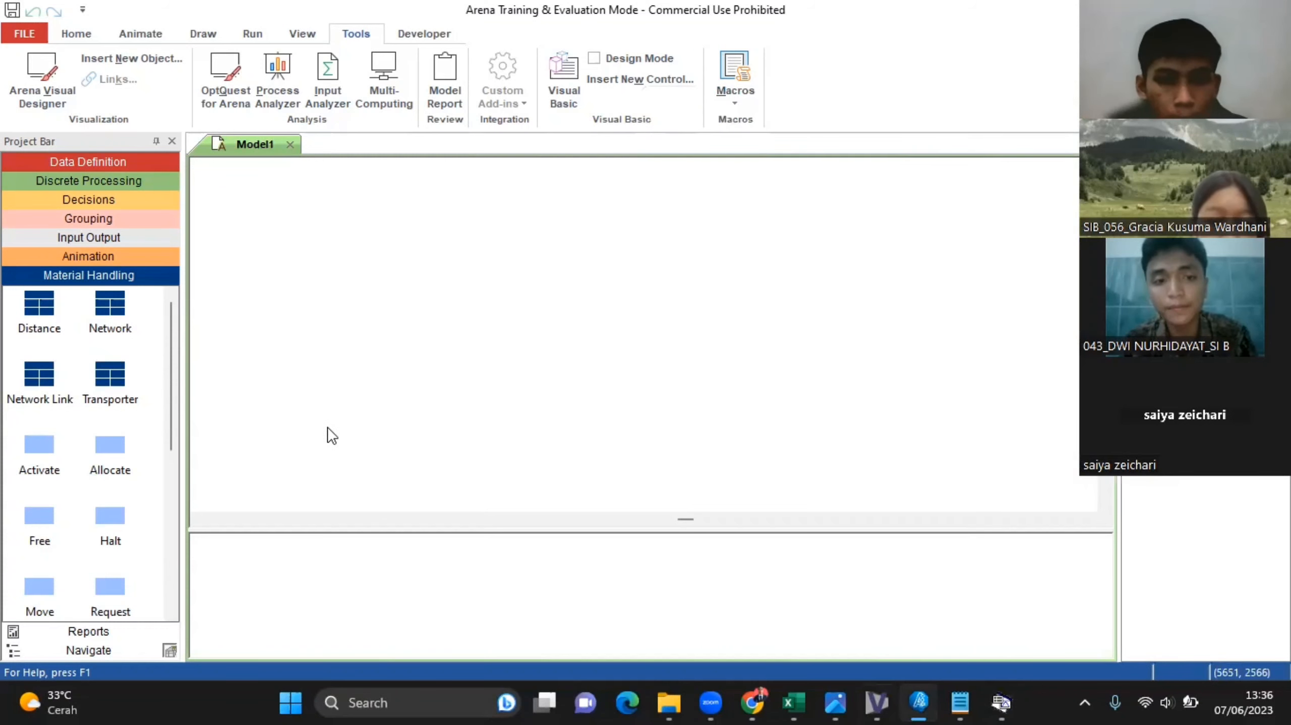
key(alt+Tab)
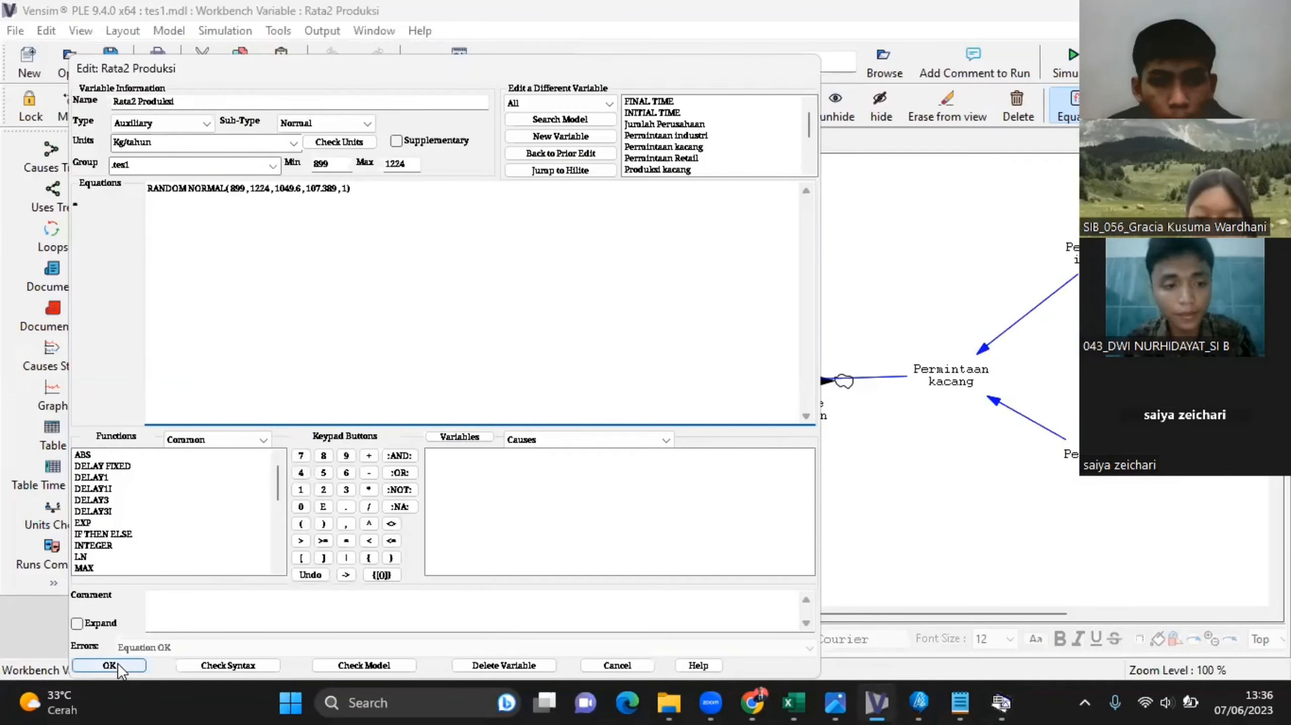
click(117, 663)
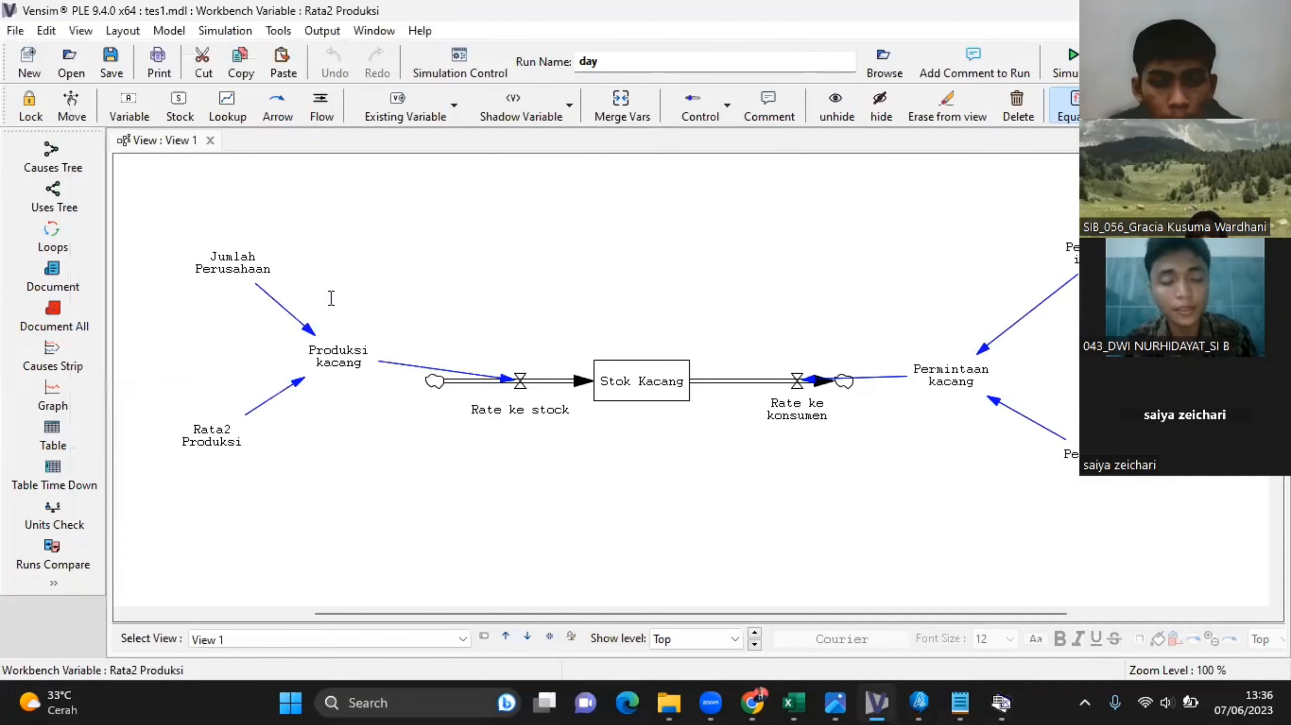
click(338, 355)
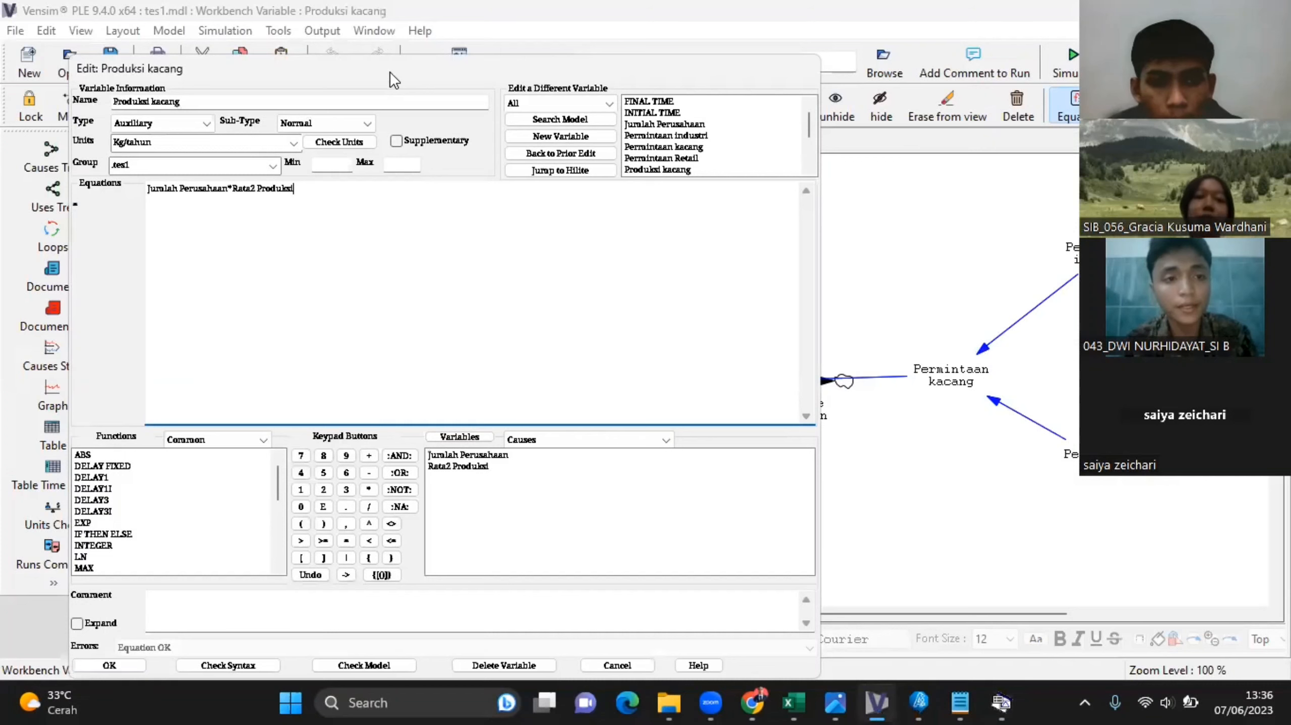
drag(389, 72, 464, 52)
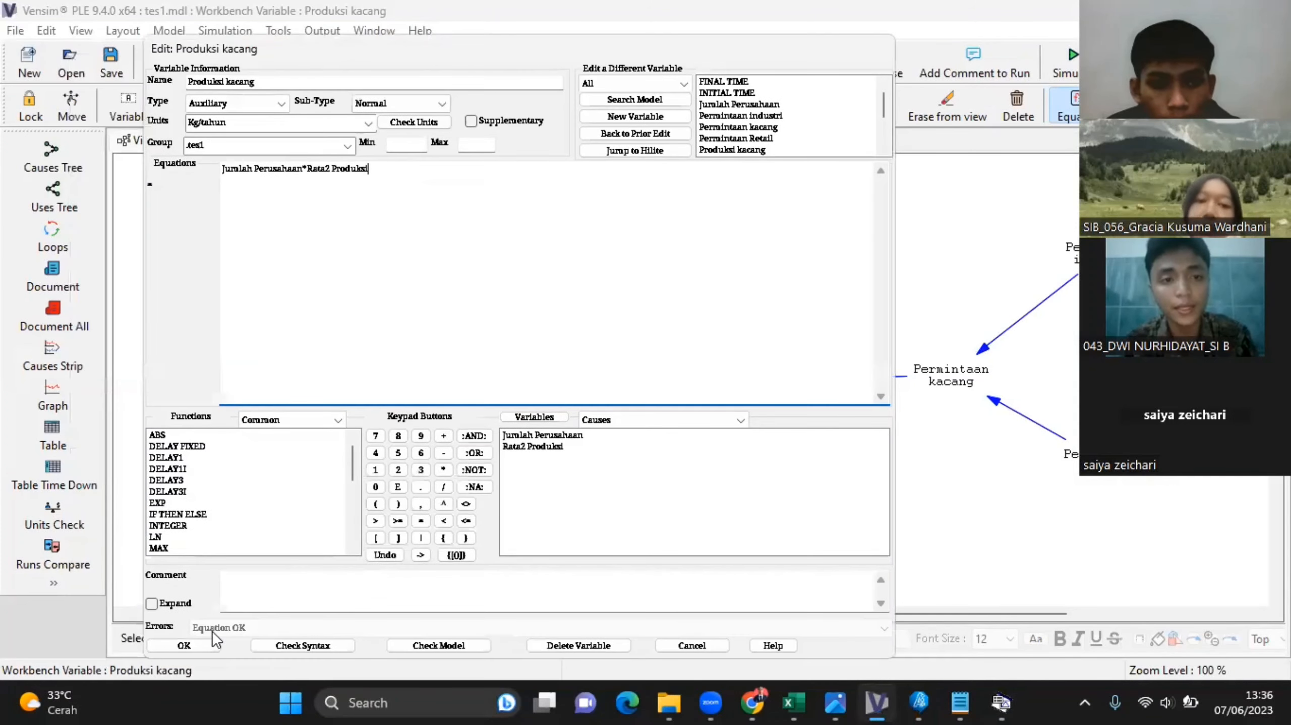
click(202, 642)
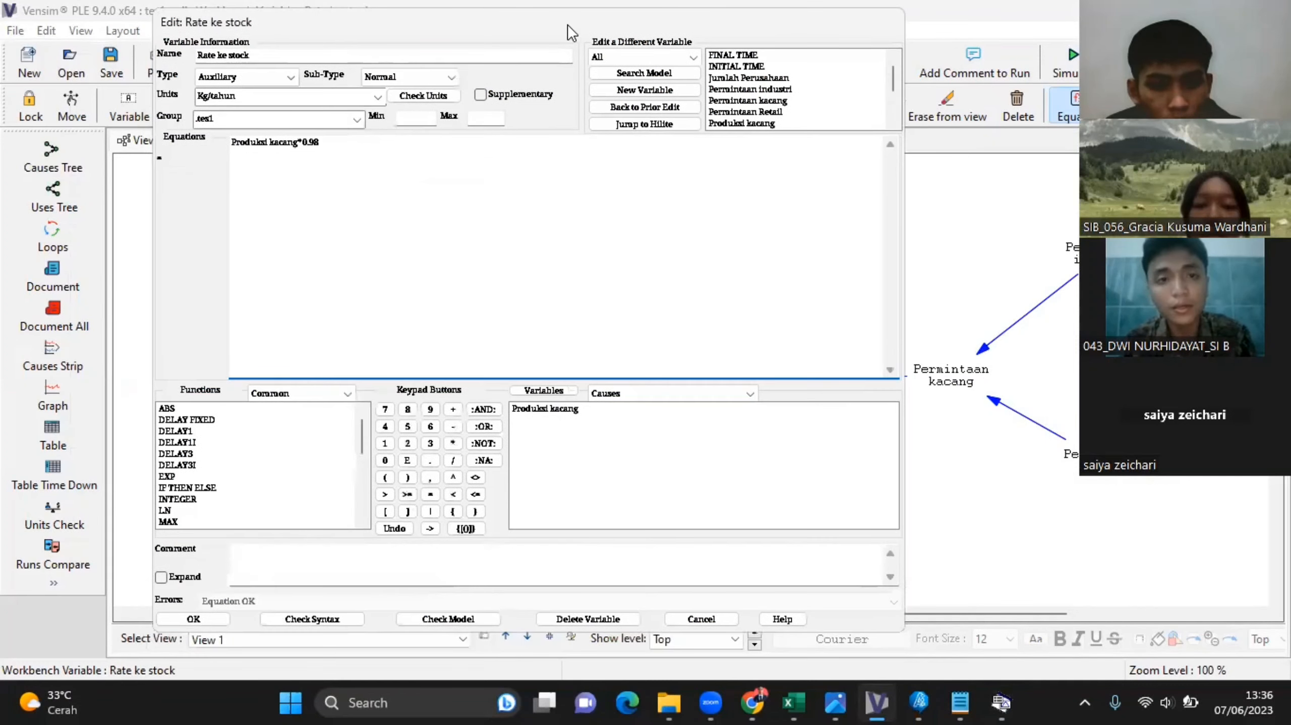
Review the Rate ke stock equation and its function list, followed by the equation and initial value of Stok Kacang.
drag(567, 24, 619, 18)
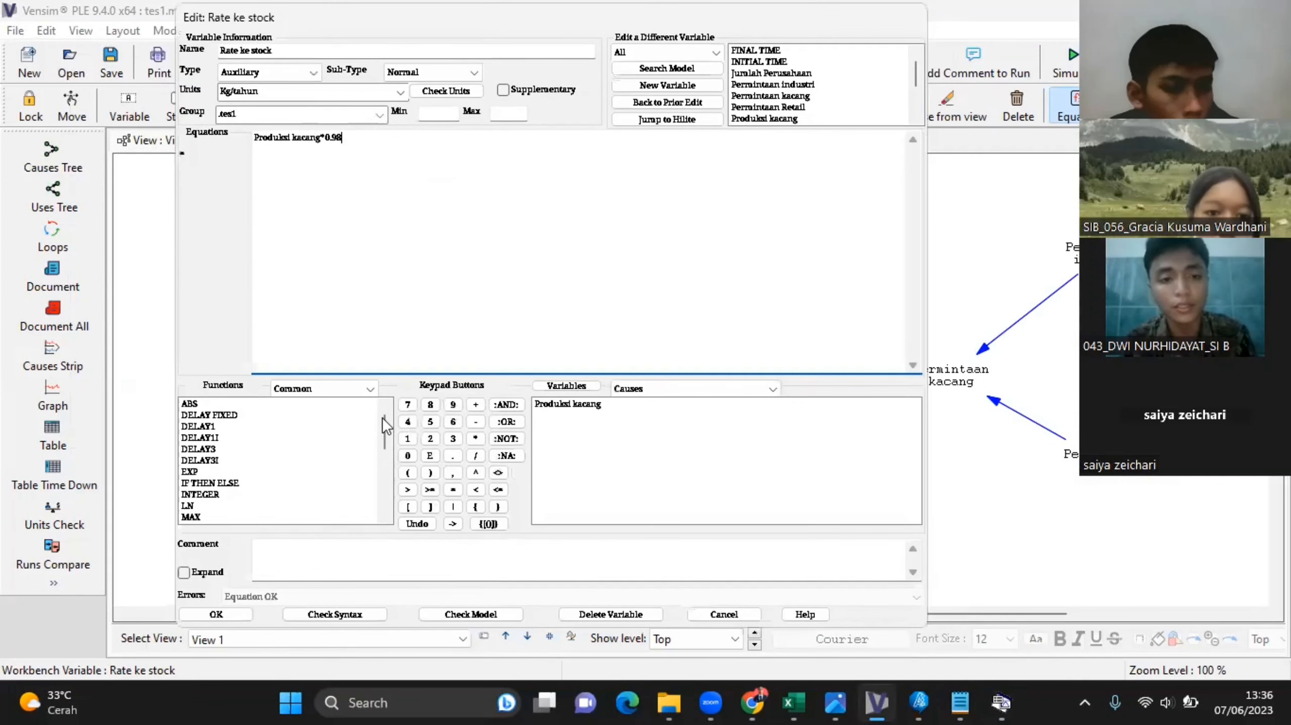
drag(386, 427, 388, 456)
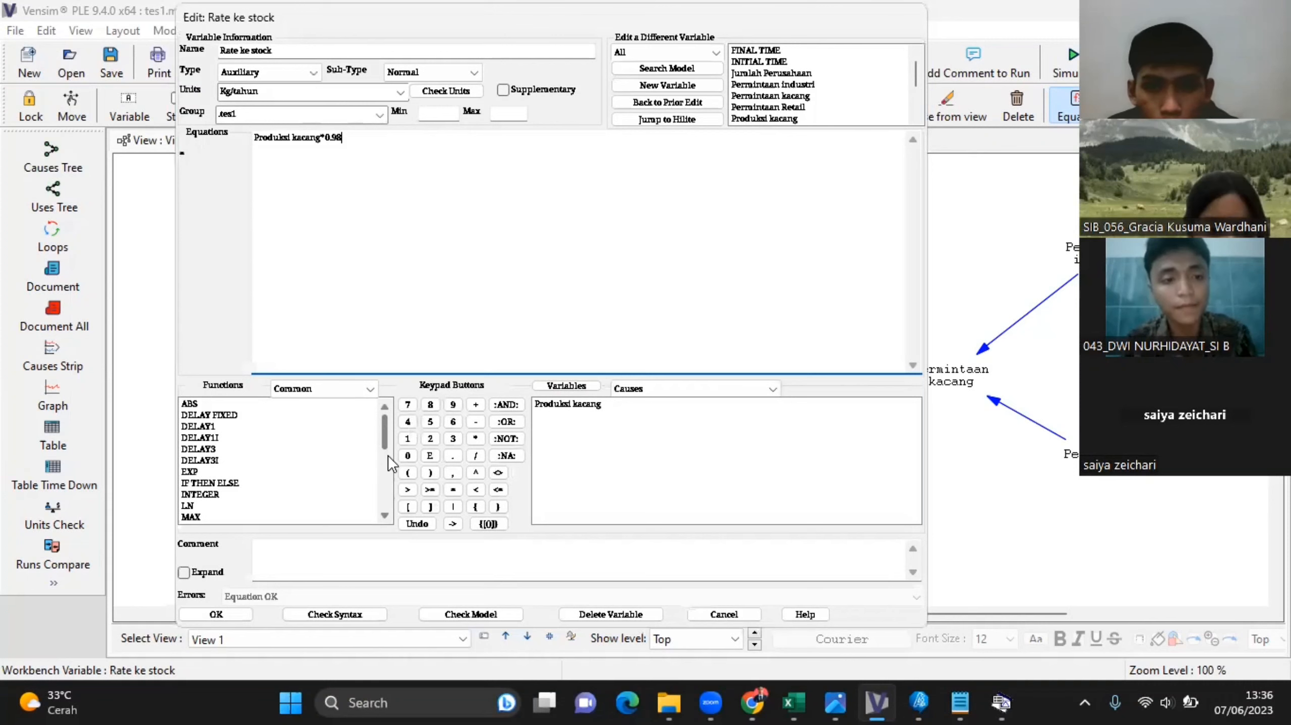
click(242, 611)
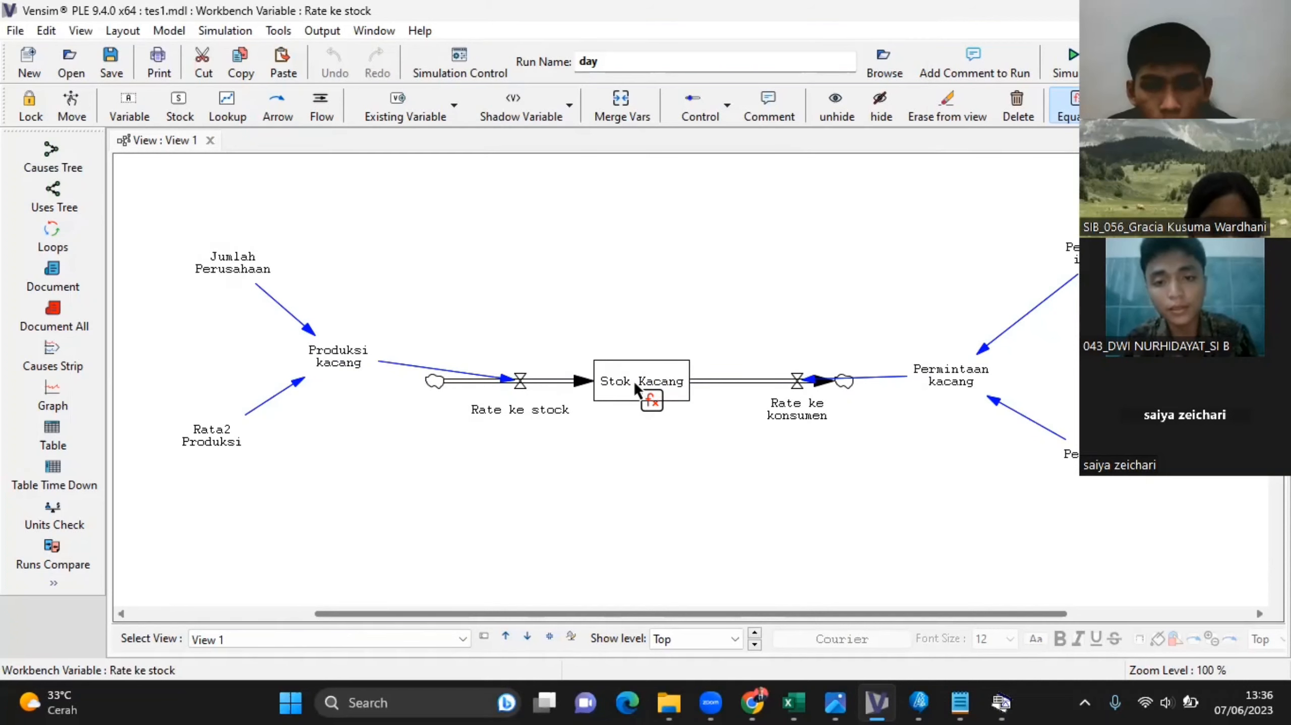
click(635, 386)
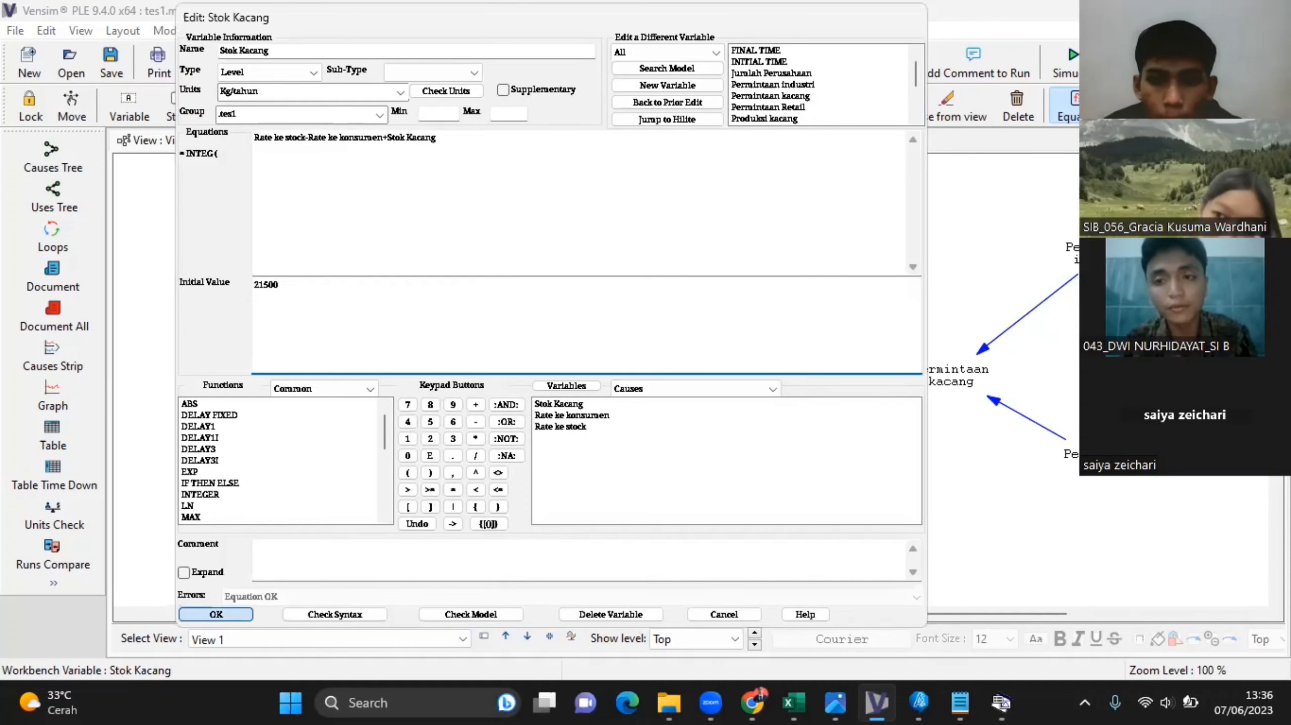
key(Return)
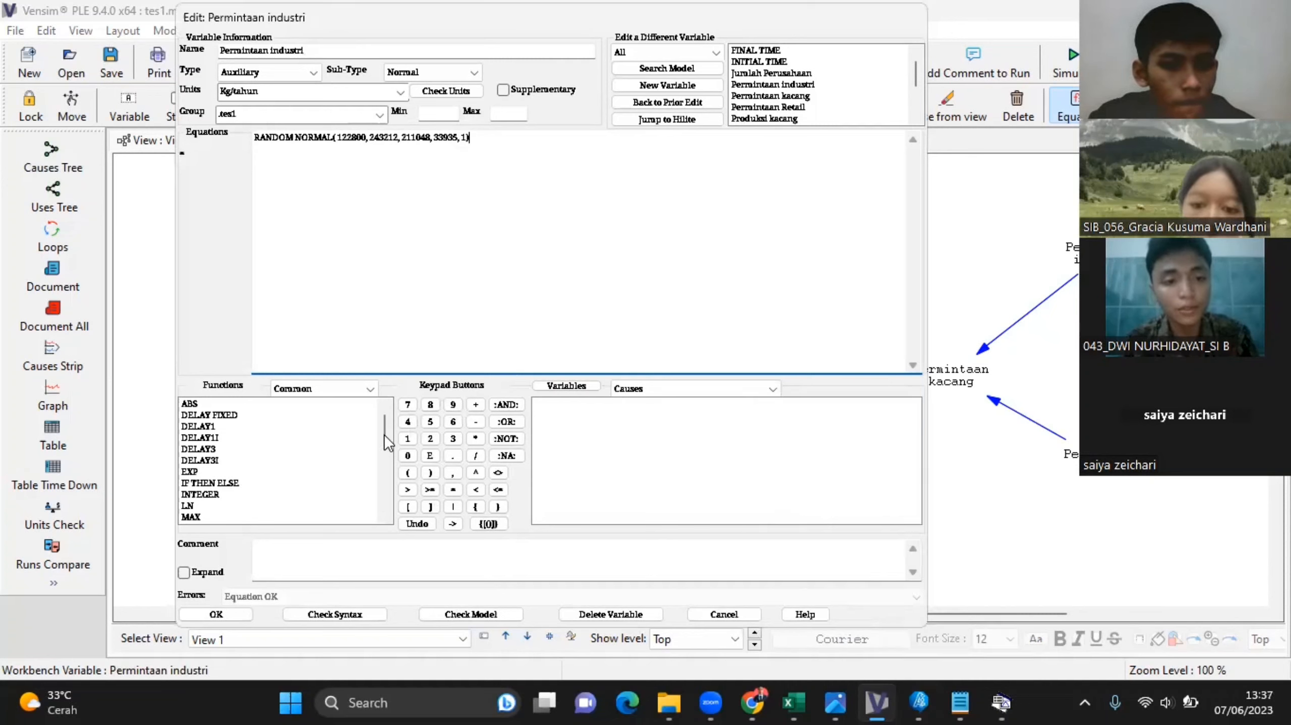
Examine the Permintaan industri equation and look through the function list for the random distribution functions.
drag(384, 435, 394, 485)
scroll(357, 470, down, 1)
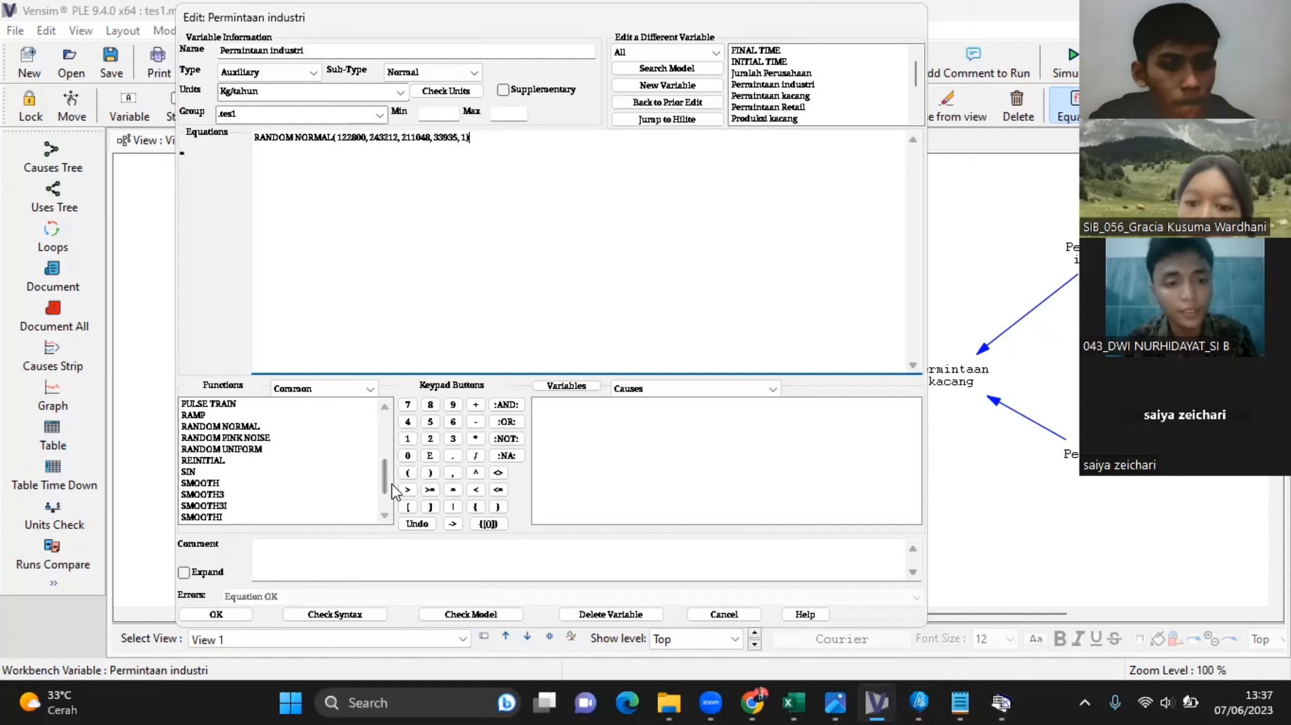
scroll(390, 485, down, 1)
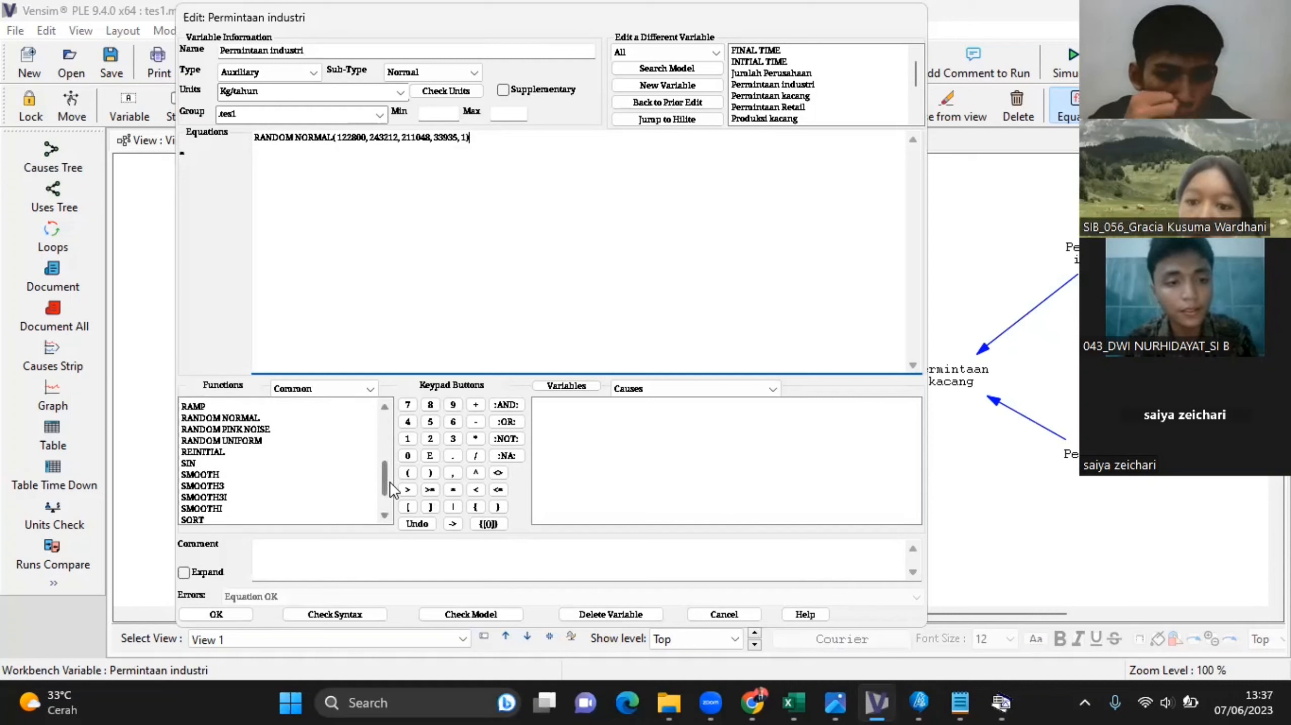
scroll(389, 482, up, 1)
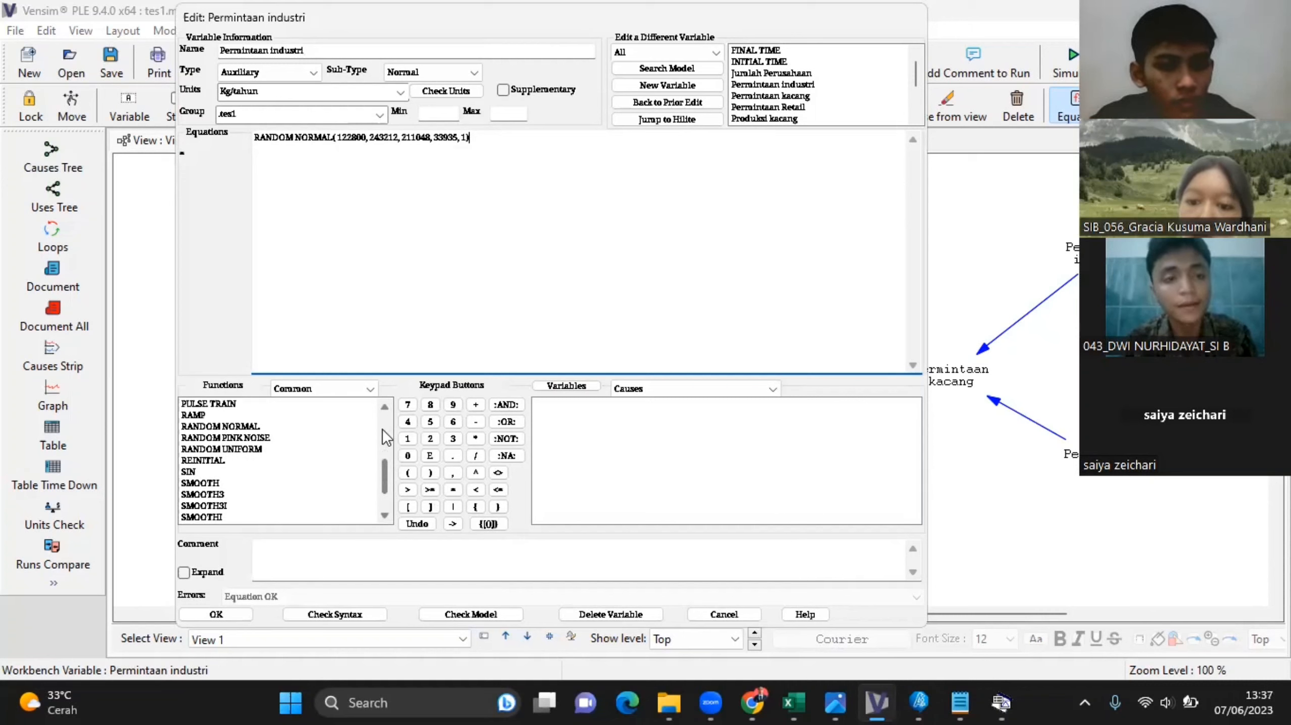
scroll(382, 430, up, 4)
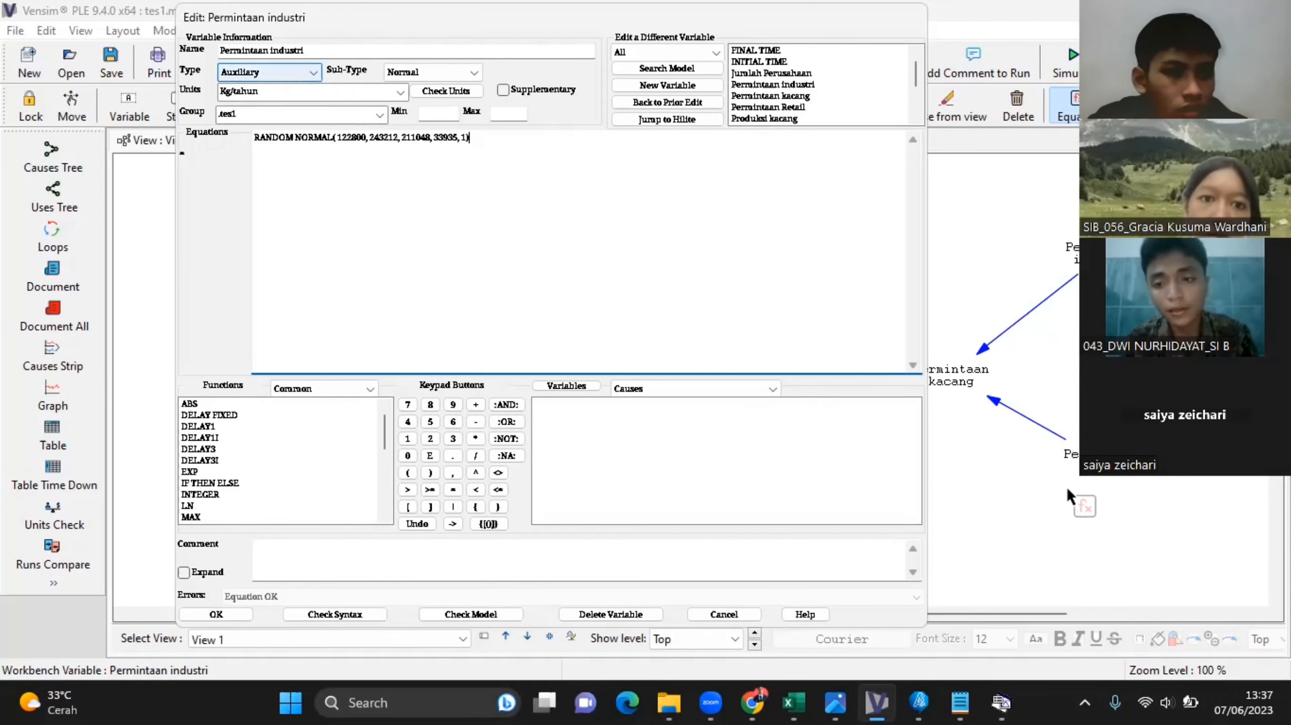
key(Return)
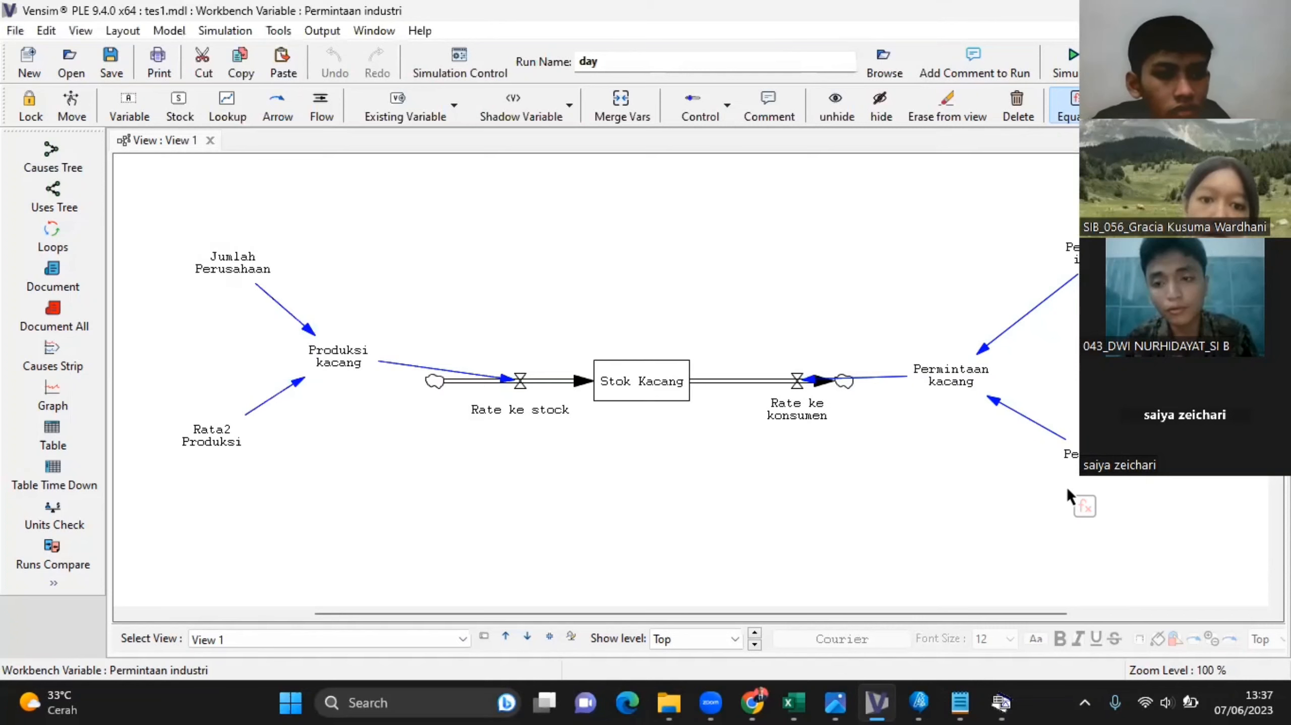
Open the Permintaan Retail equation to examine its random function and arguments, and close it.
click(1067, 489)
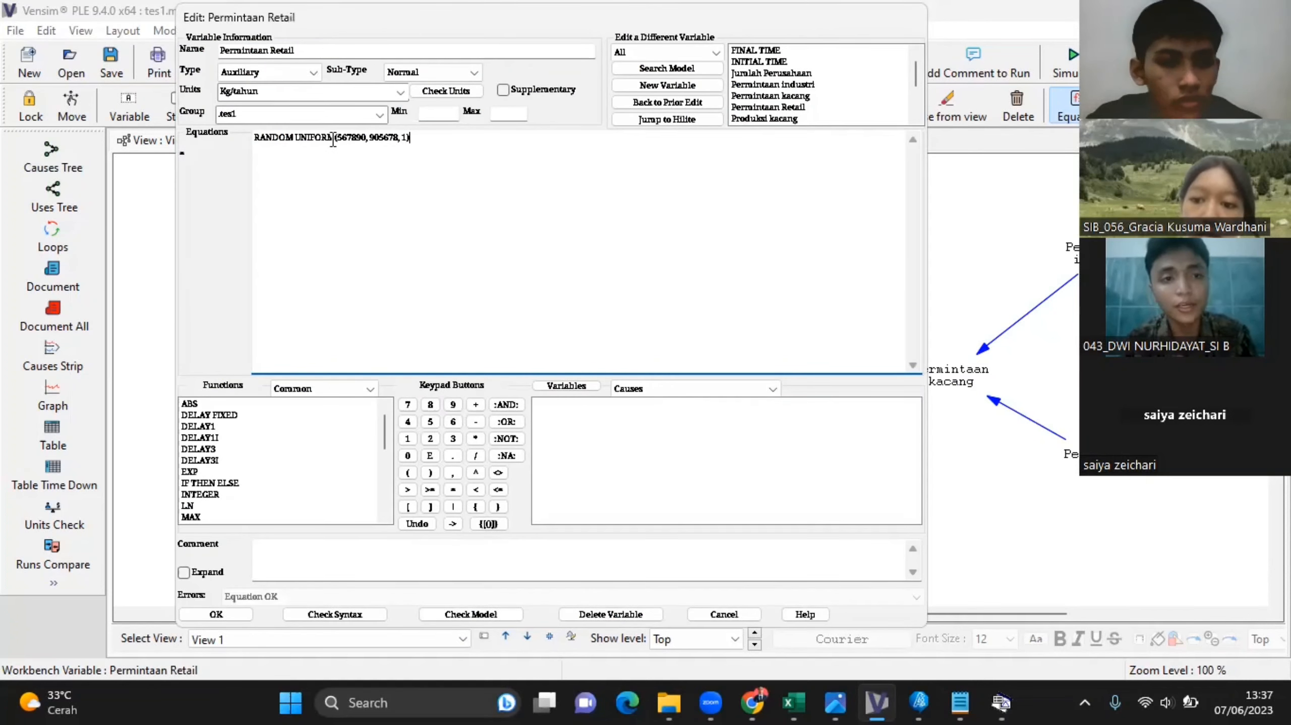
click(313, 291)
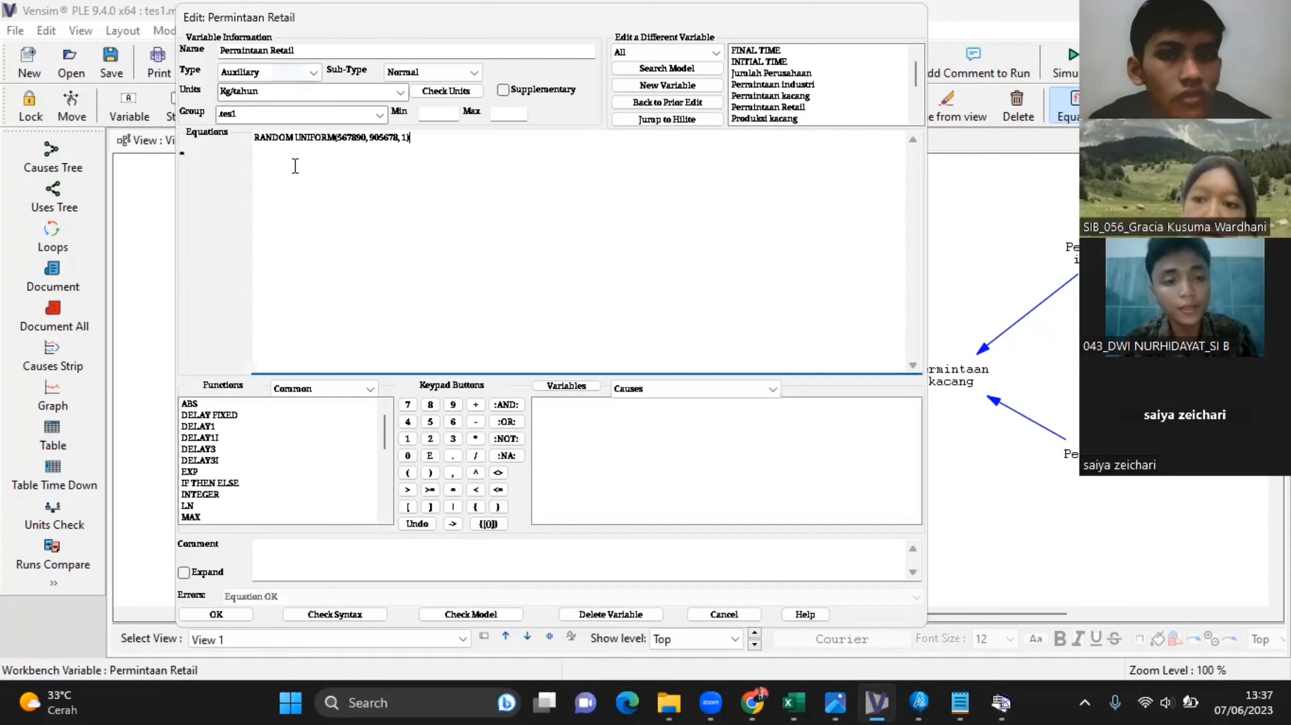
click(216, 615)
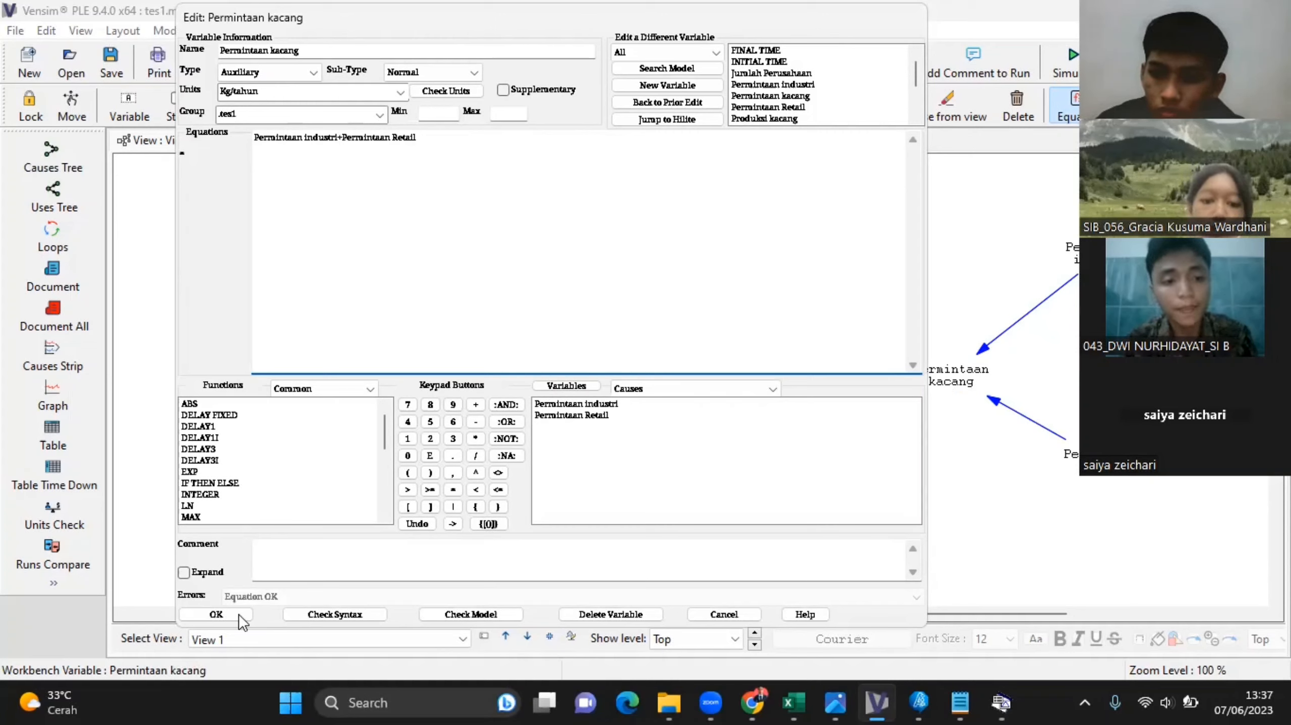
Review the equations of Permintaan kacang and the Rate ke konsumen flow.
click(216, 614)
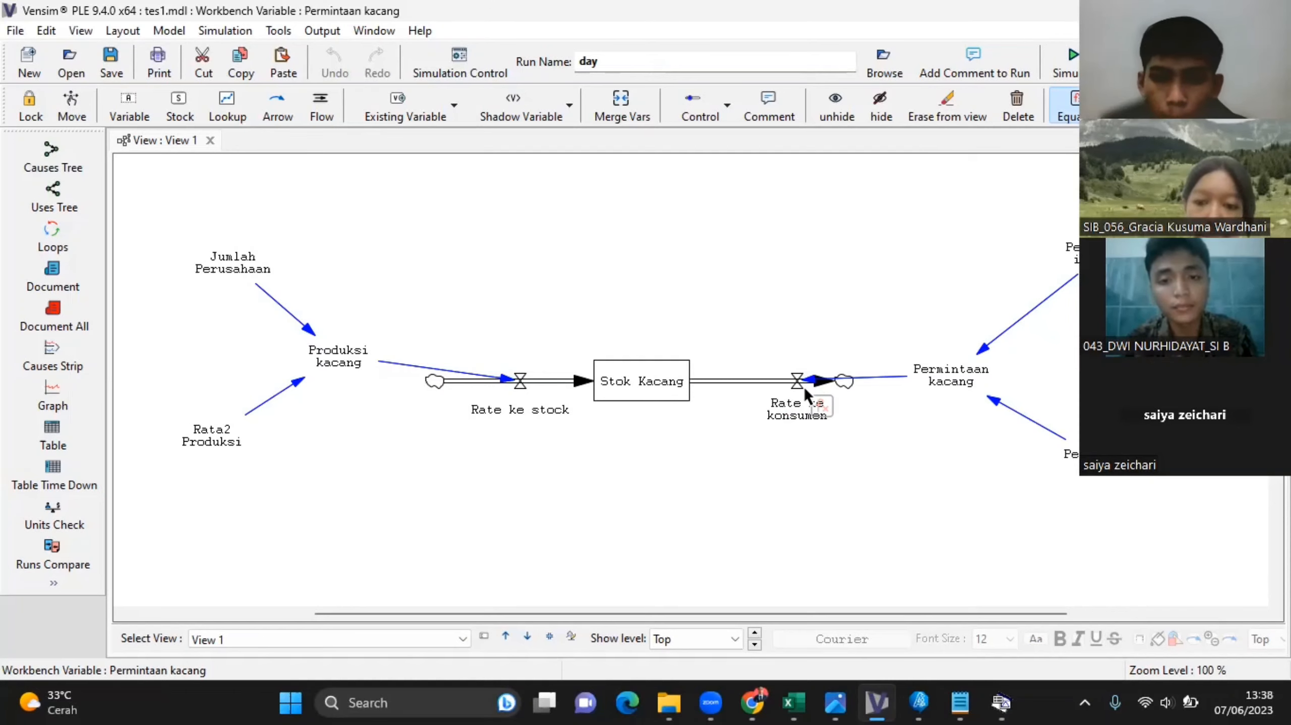
click(806, 393)
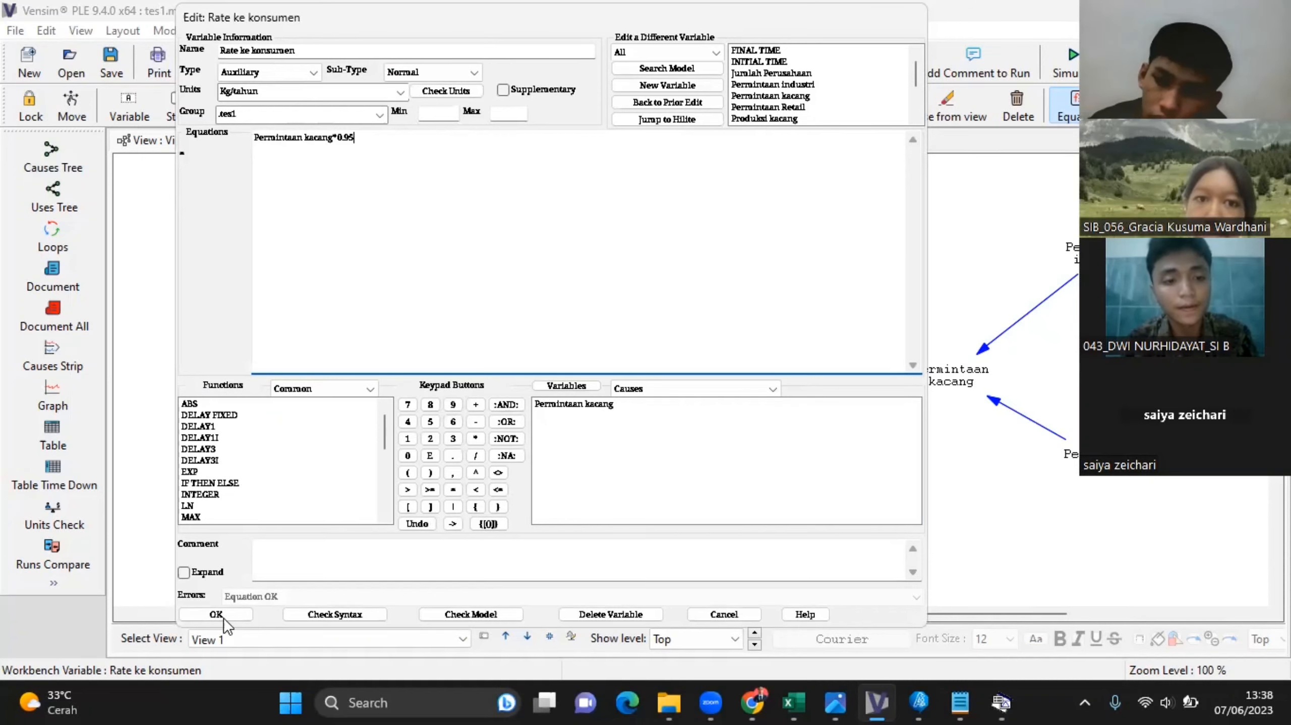
key(Return)
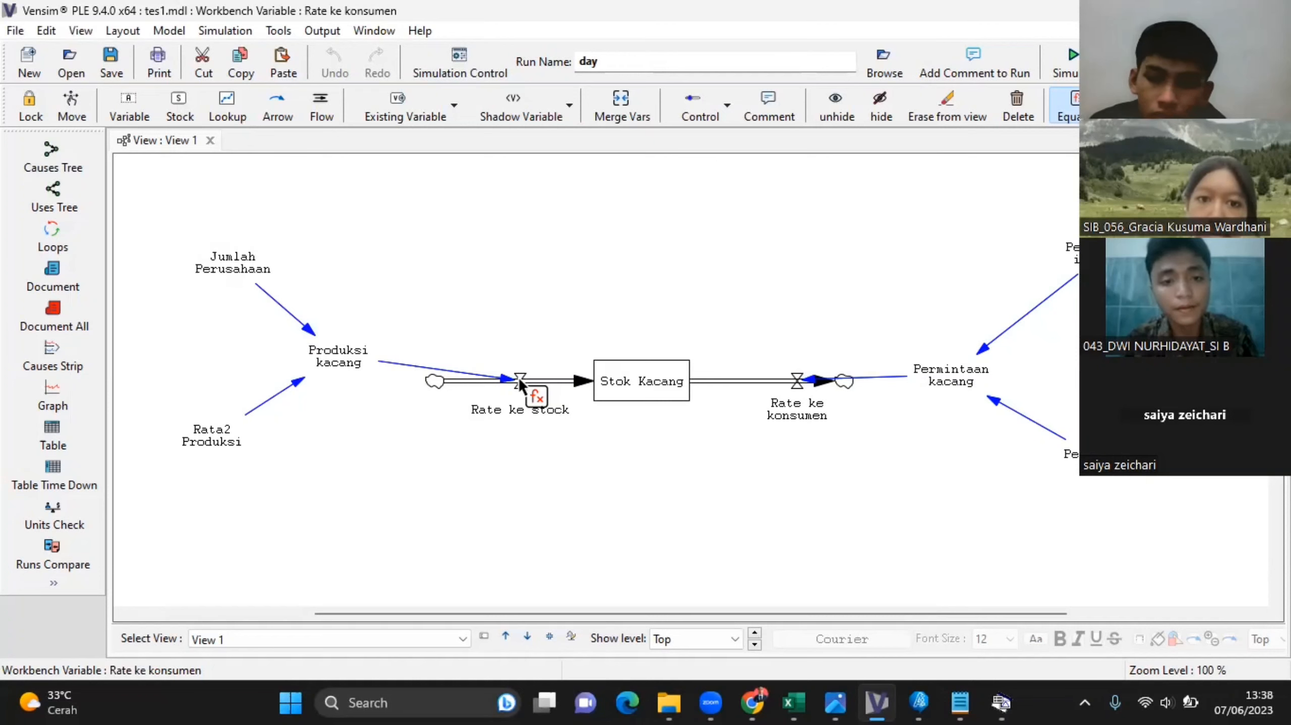
Recheck the Rate ke stock equation, and inspect how Stok Kacang combines its flows with the initial value.
click(518, 377)
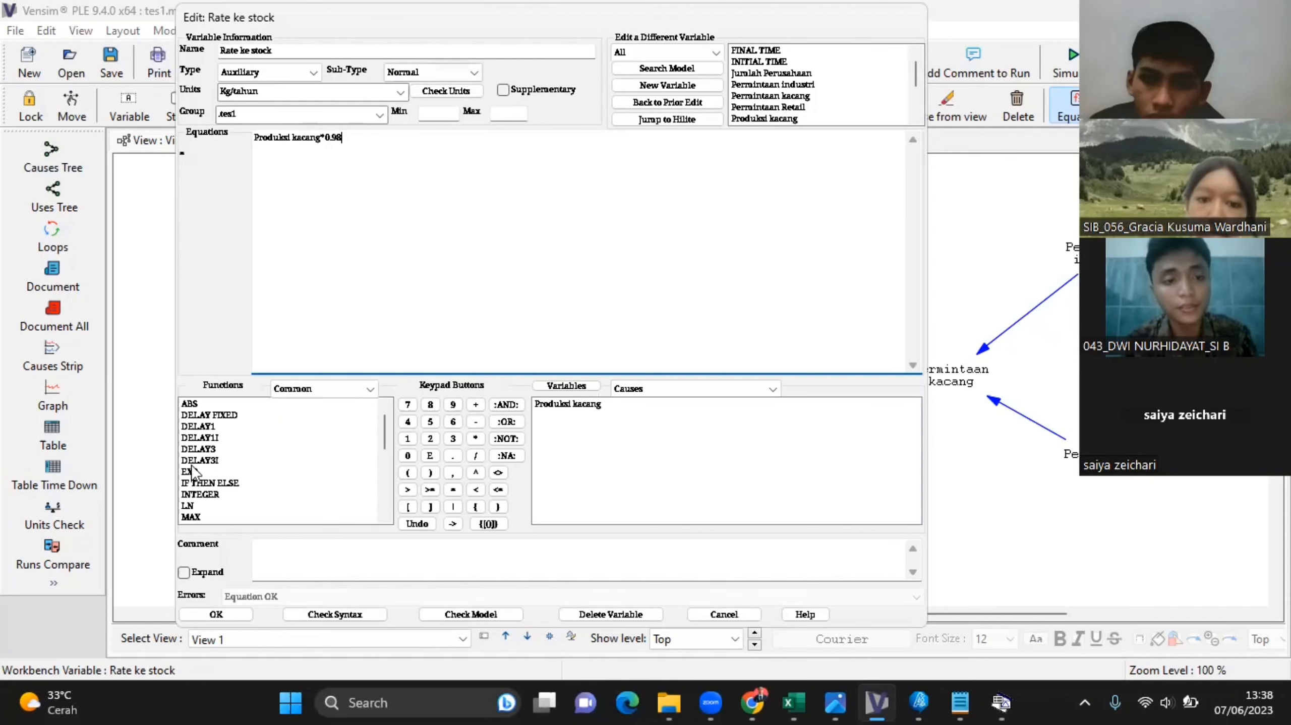
click(201, 615)
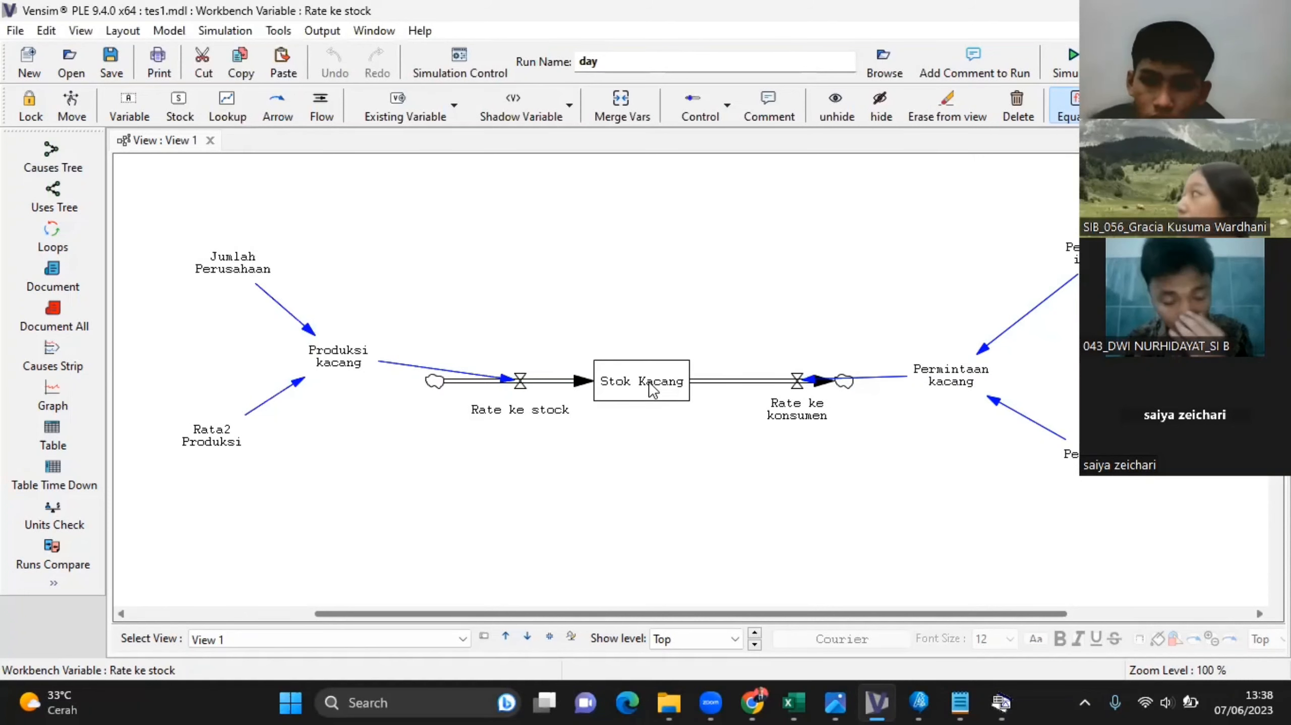
click(650, 382)
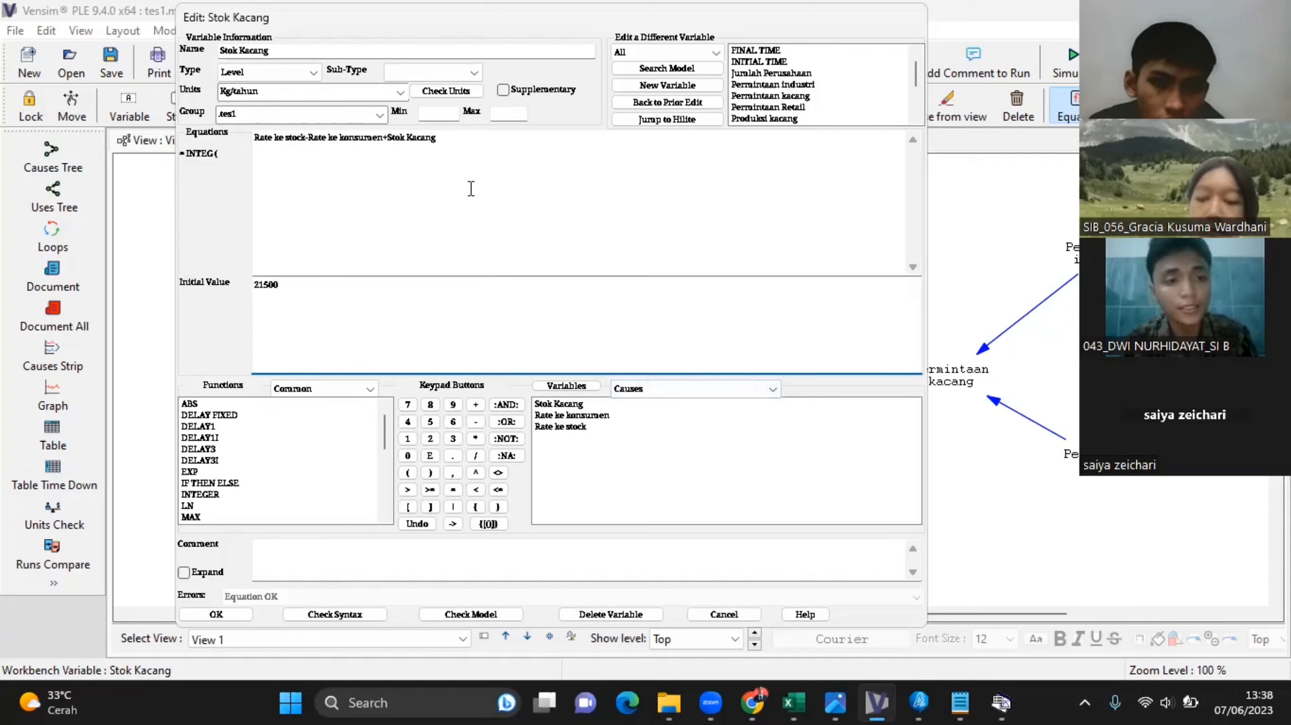
click(278, 293)
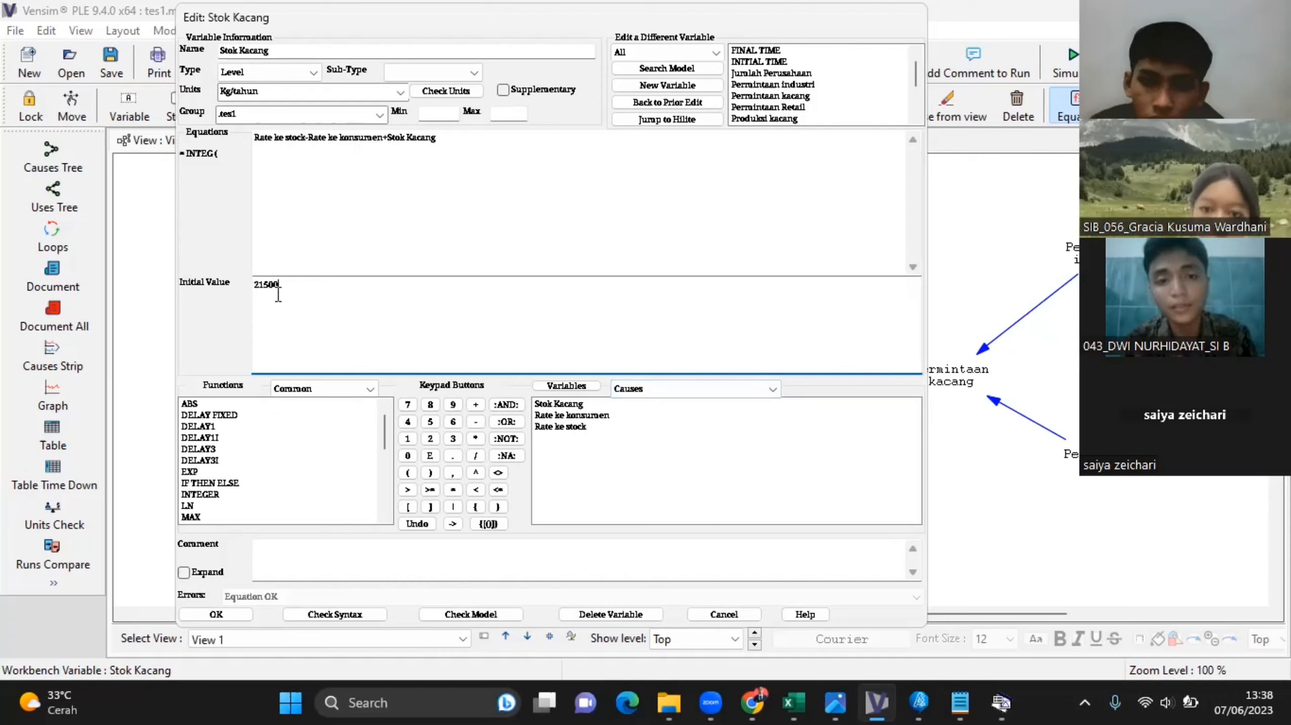
click(208, 614)
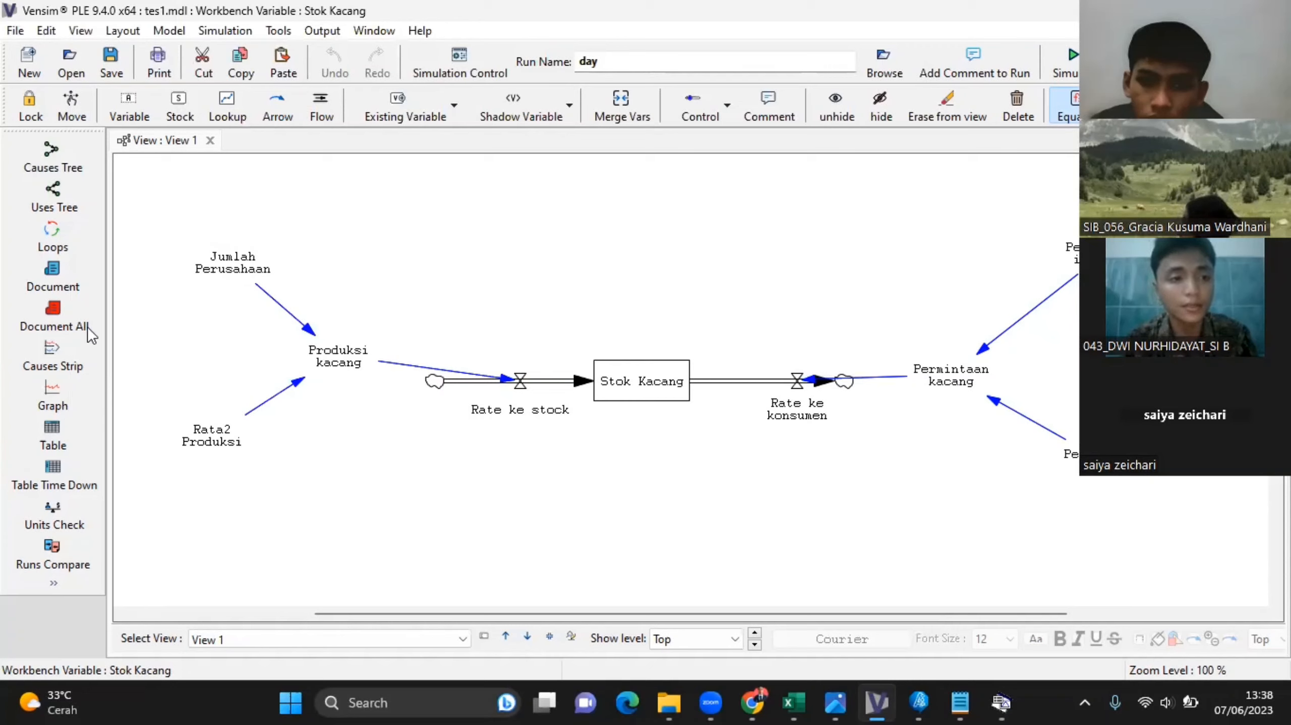
View the simulation graph of Stok Kacang, close it and show the variable's causes strip.
click(49, 396)
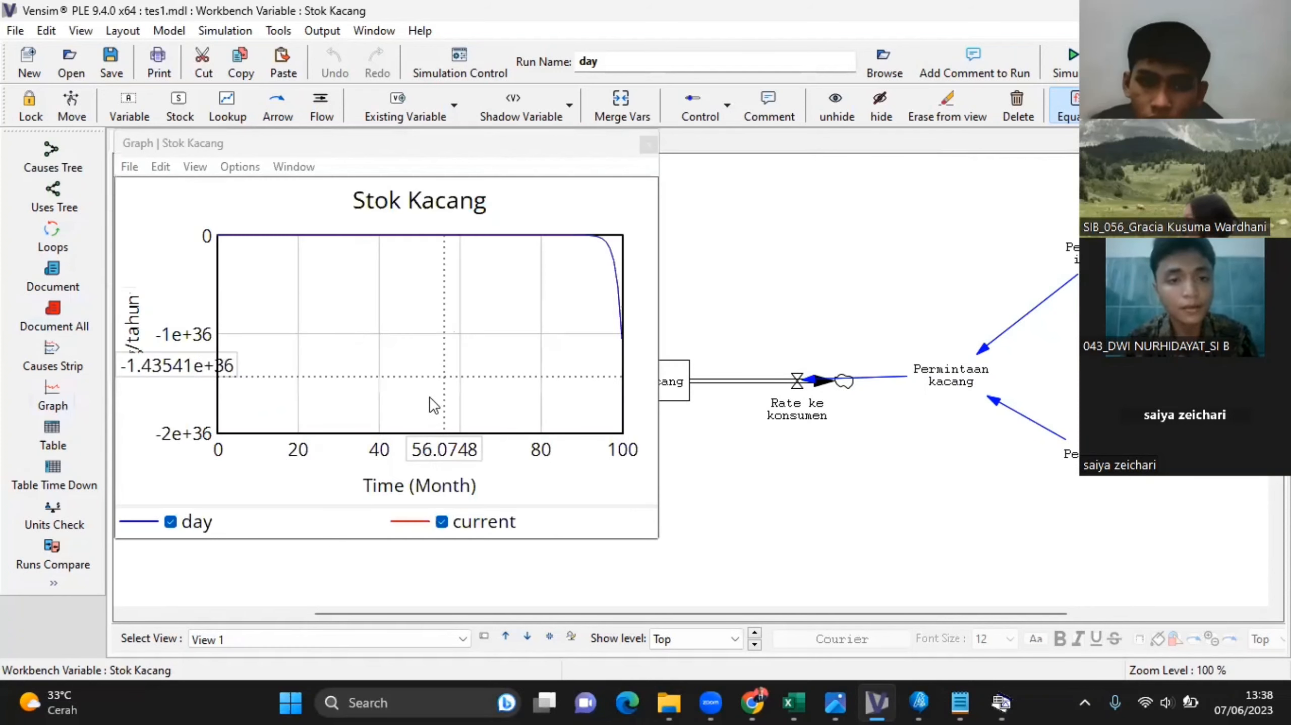
scroll(416, 352, down, 2)
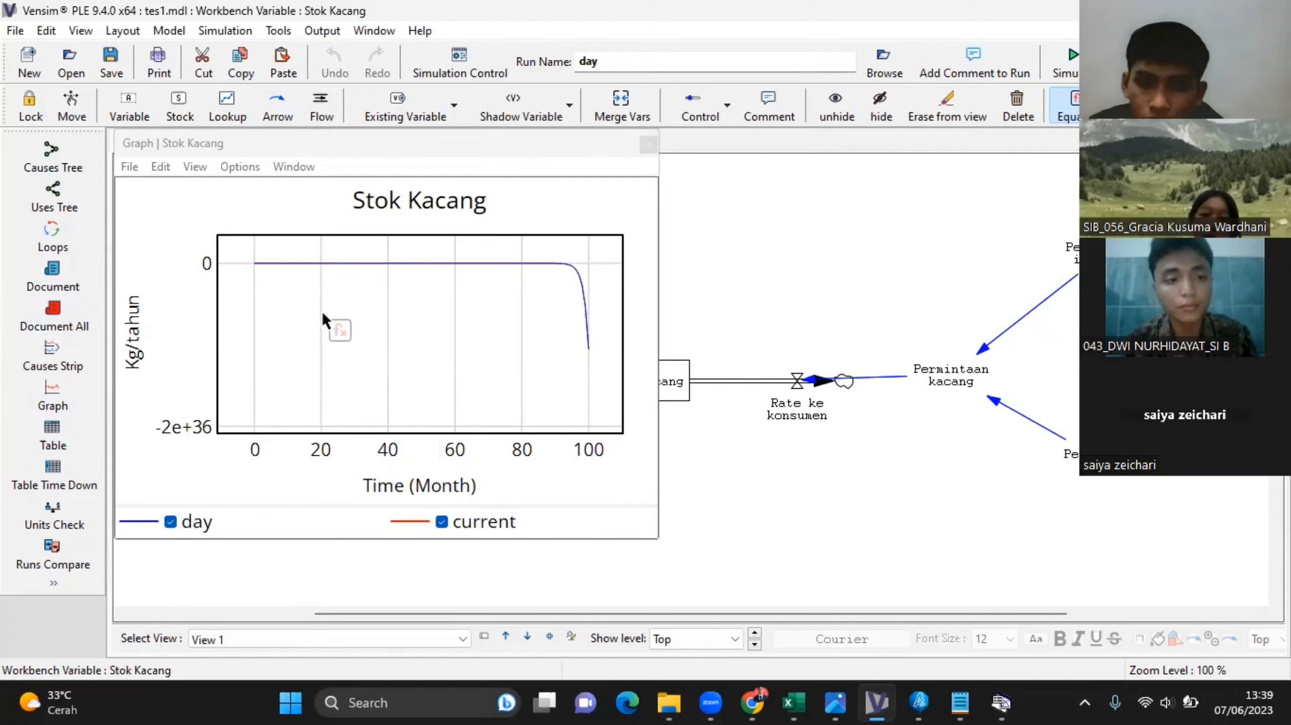
click(651, 145)
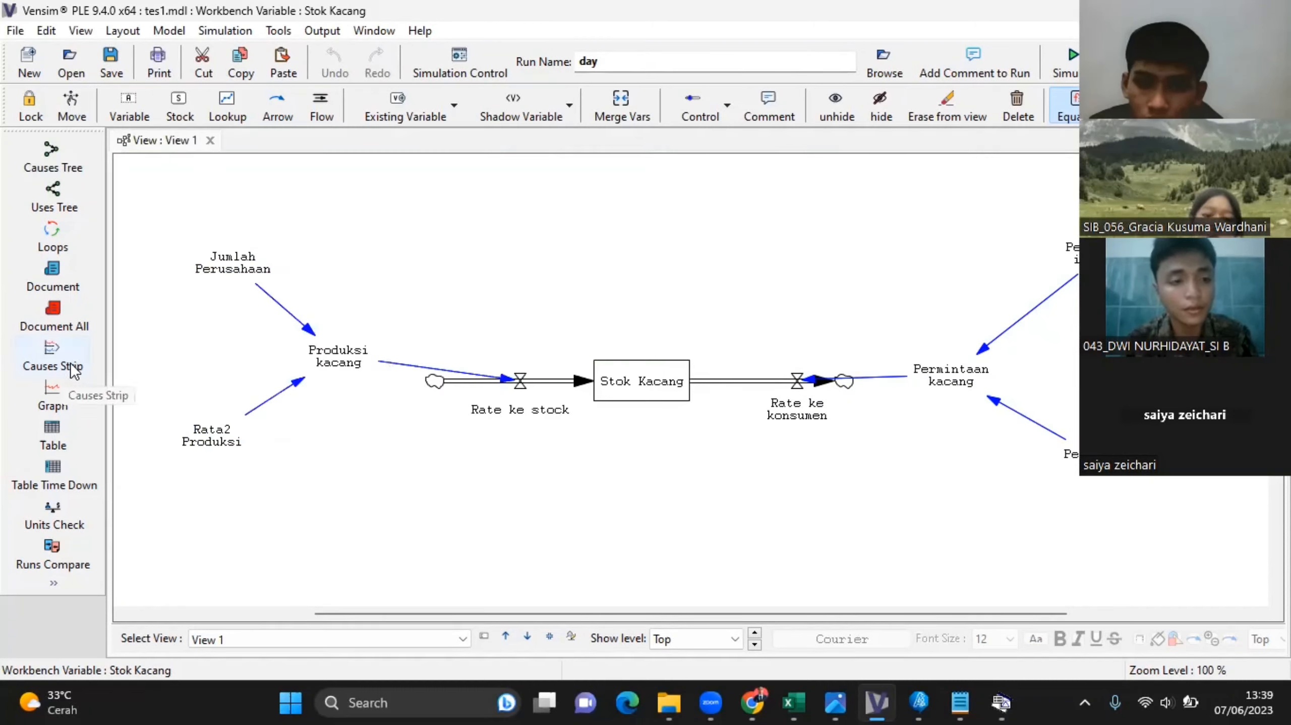
click(74, 370)
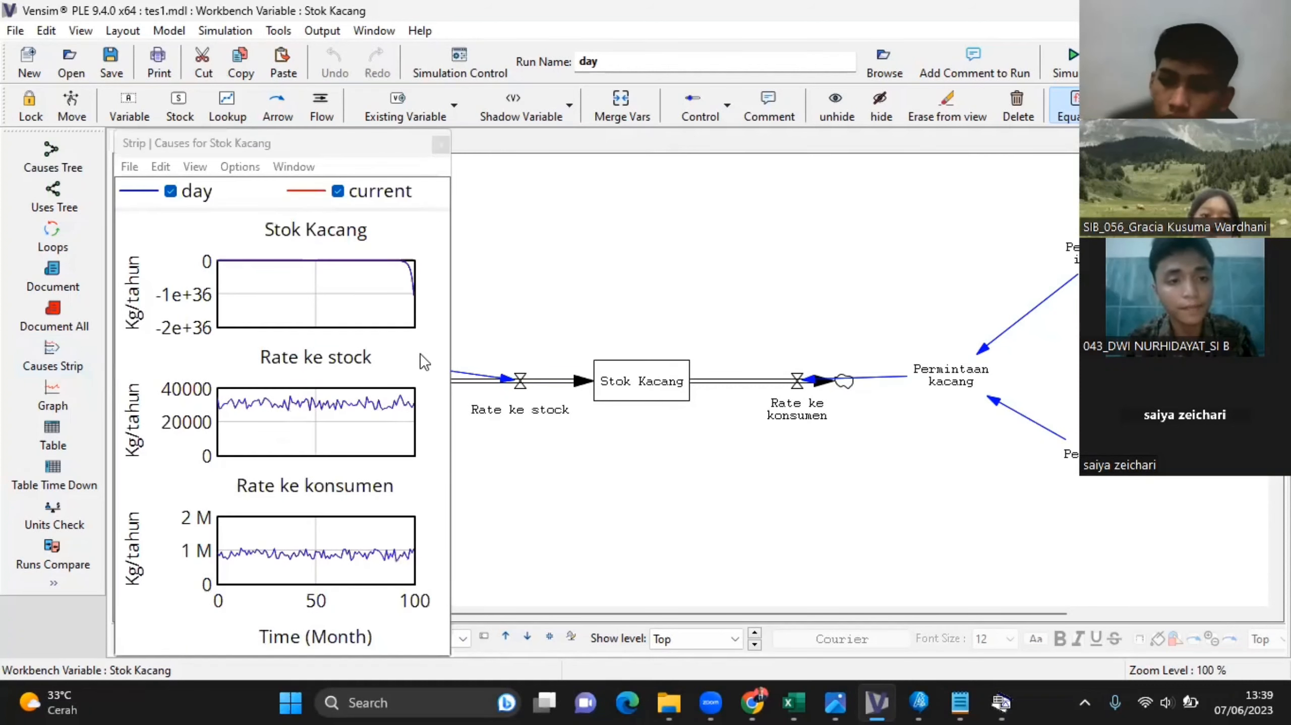